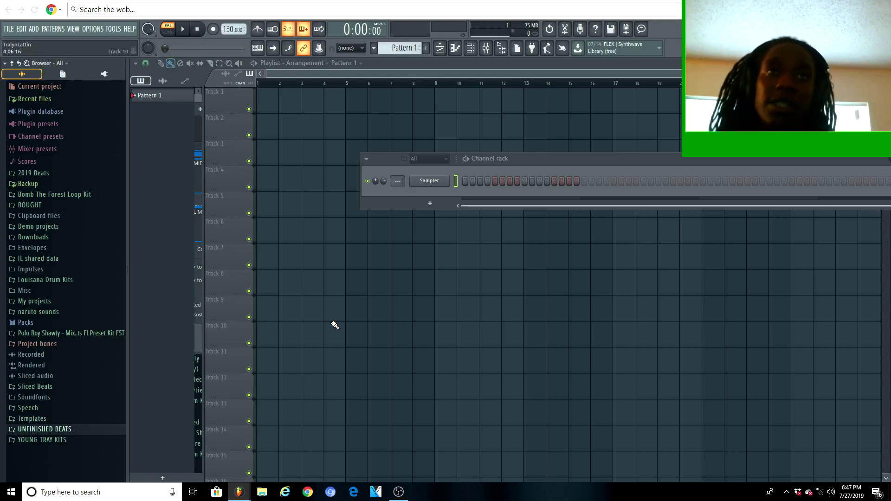
Add a new Purity_2 instrument channel to the channel rack
right_click(426, 186)
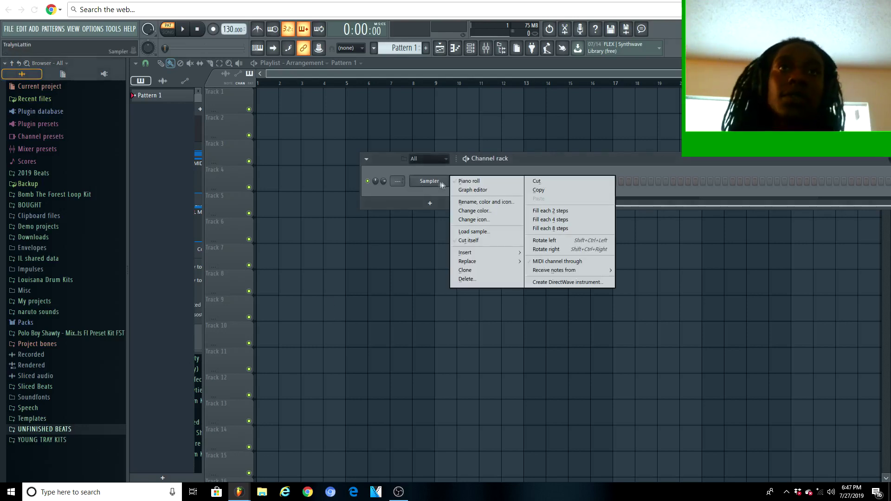
click(441, 181)
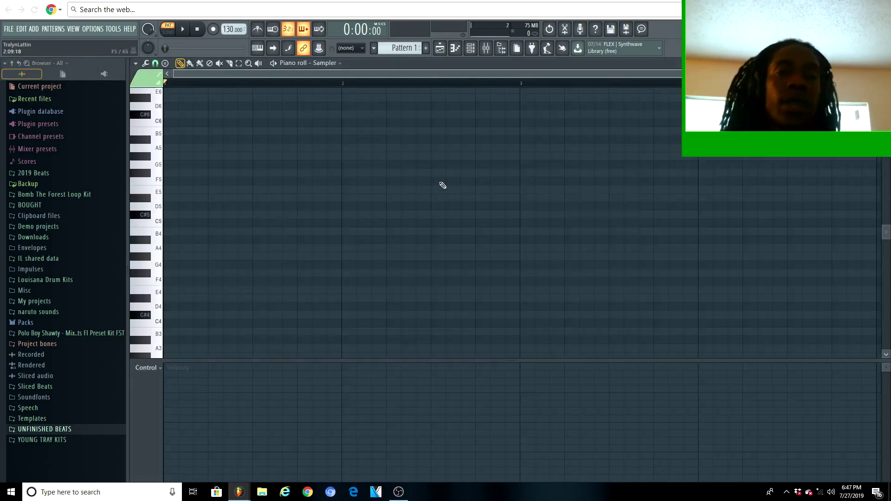
click(470, 48)
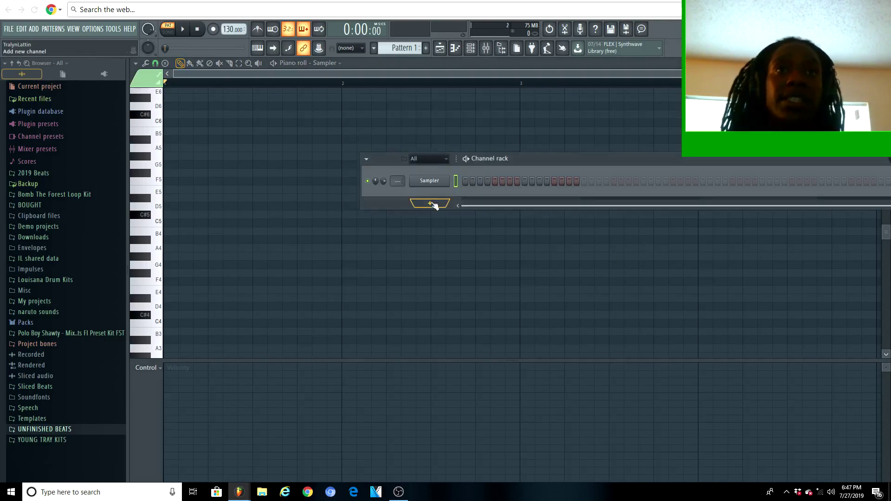
click(434, 202)
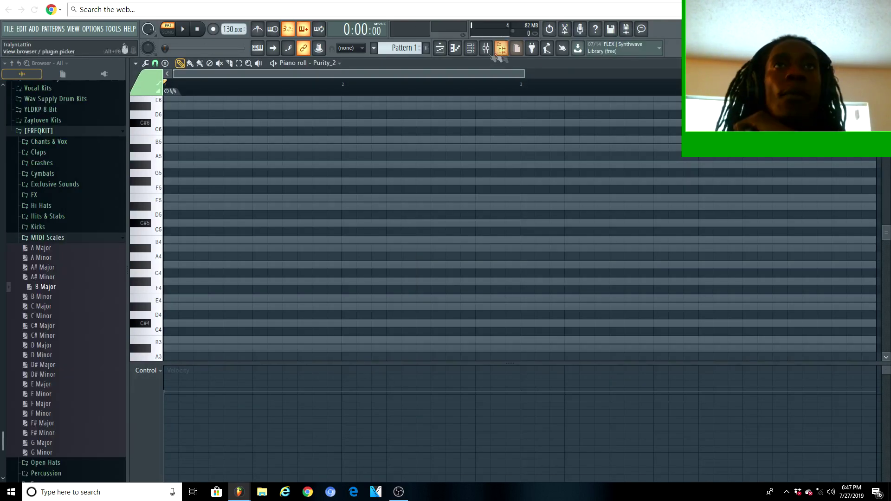
Audition Arpeggiator presets in the Purity_2 instrument, load Bell Pad Station and show the instrument's mixer page
click(471, 48)
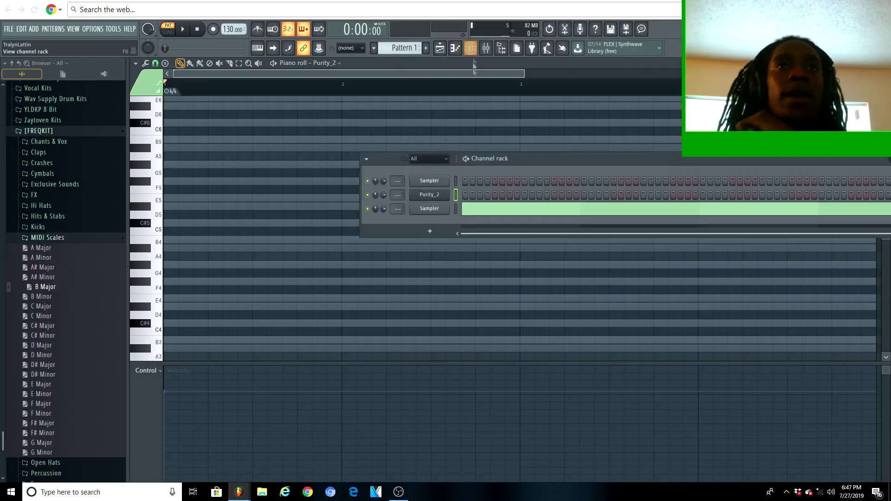
click(437, 195)
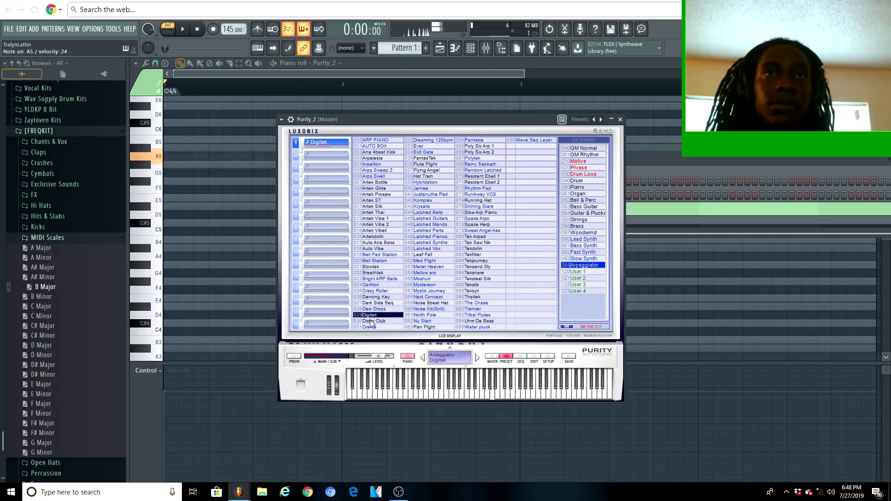
click(370, 320)
click(383, 255)
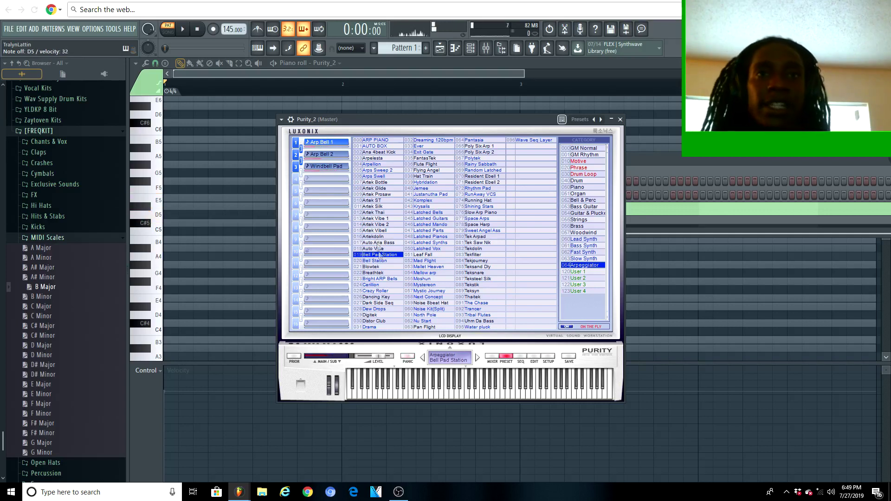
click(496, 360)
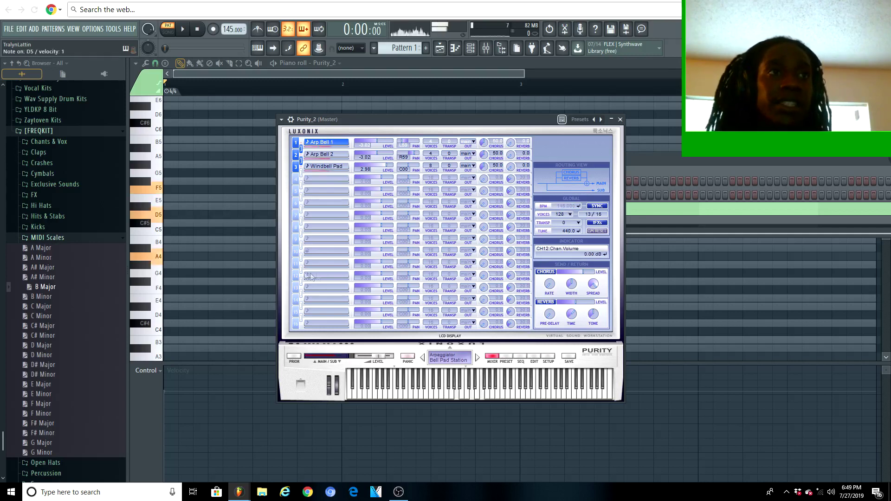
Draw a G#4, C#5 and E5 chord at the start of the Purity_2 piano roll and lengthen it to two bars
click(175, 265)
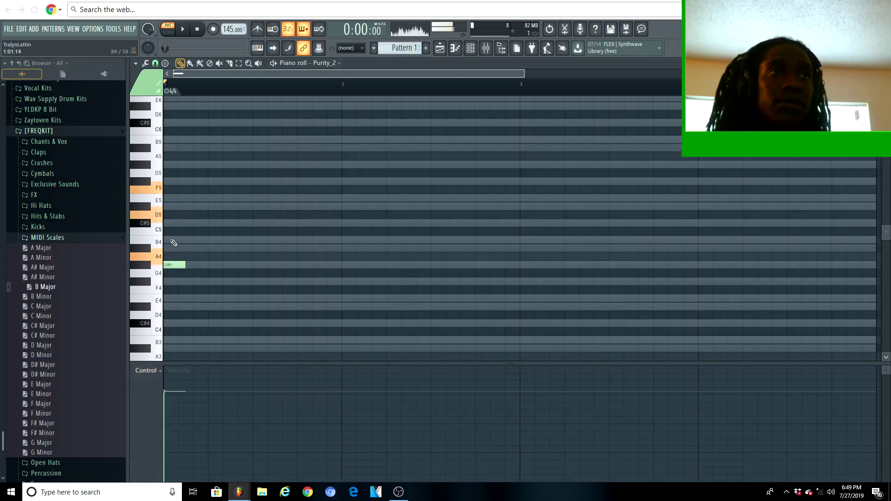
click(174, 223)
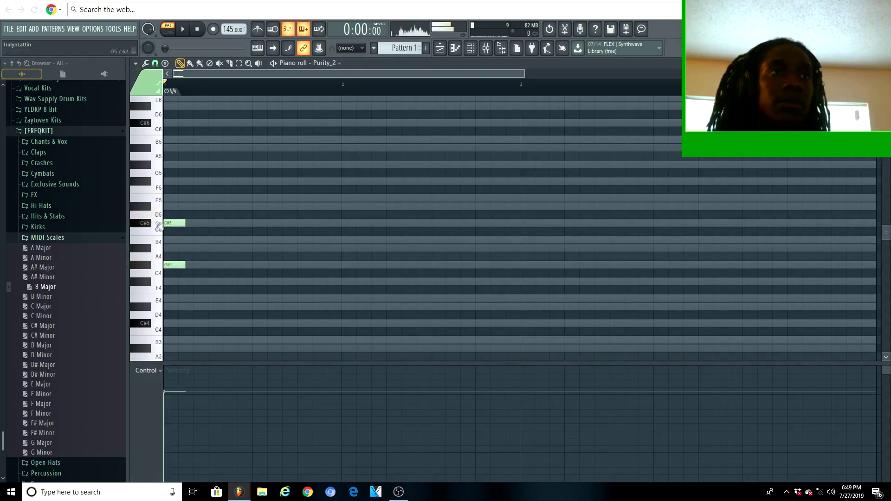
click(172, 199)
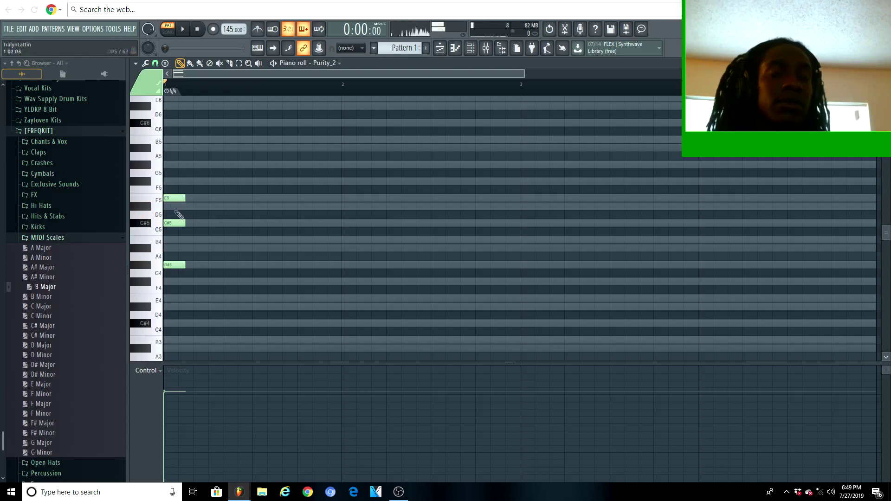
key(ctrl+a)
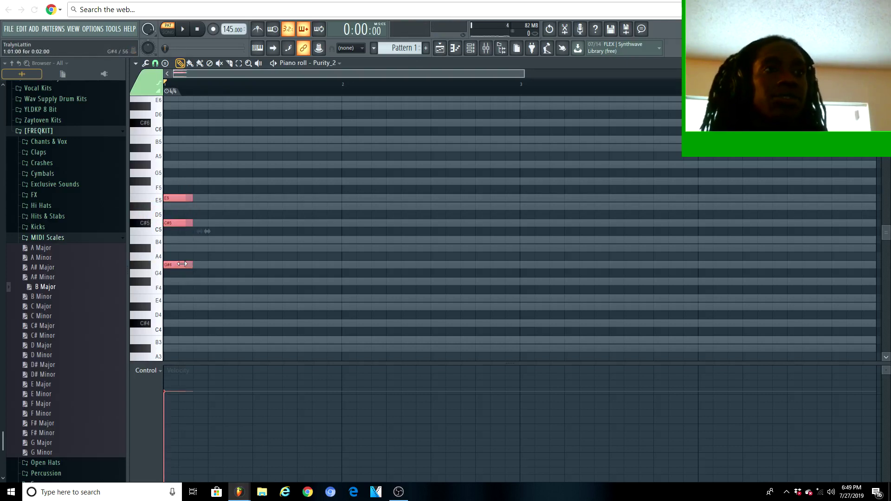
drag(189, 264, 521, 281)
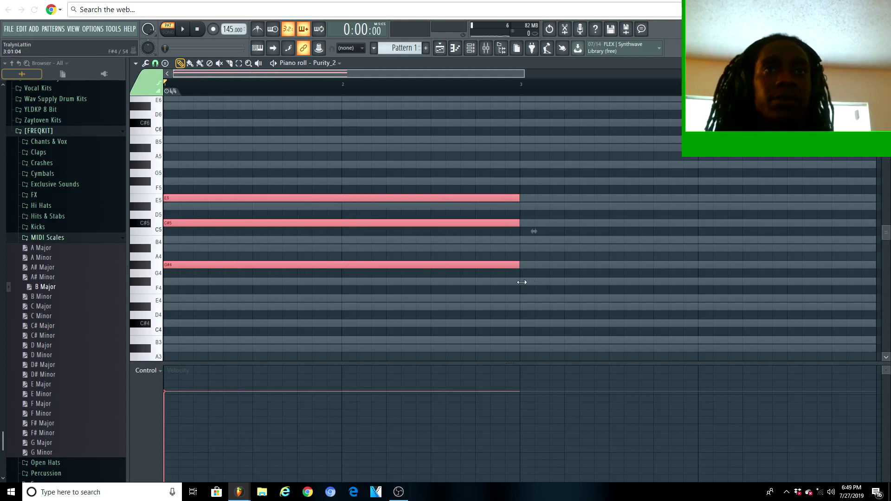
Play back the two-bar chord with the Purity_2 arpeggio and check it in the instrument and piano roll
key(space)
key(space)
click(470, 48)
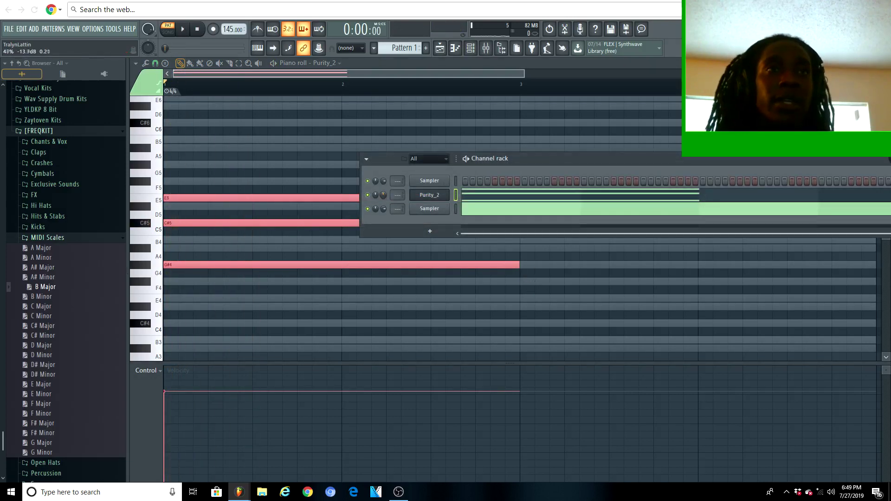
key(space)
click(429, 195)
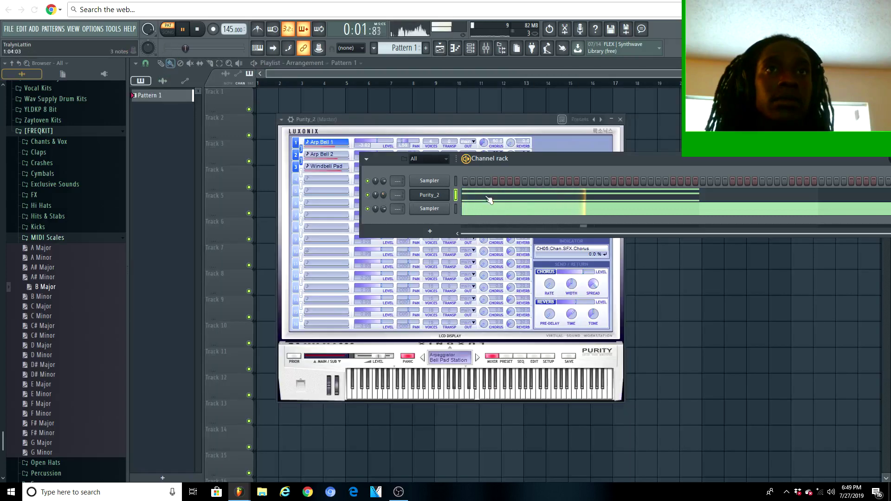
click(489, 200)
key(space)
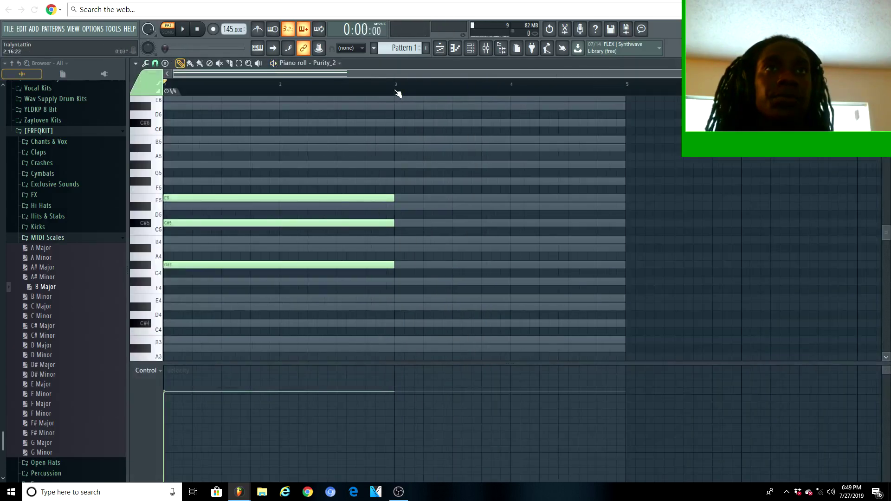
Switch off the global tempo Sync in Purity_2 and play the chord from the piano roll
click(471, 48)
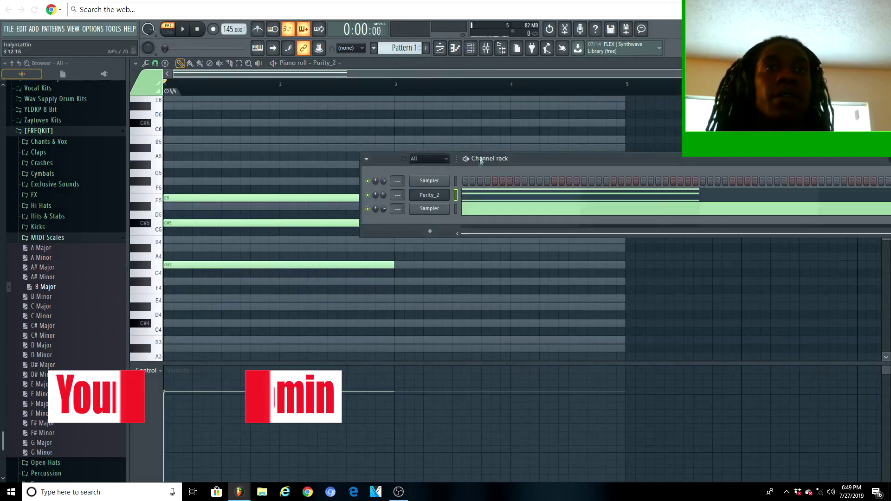
click(439, 195)
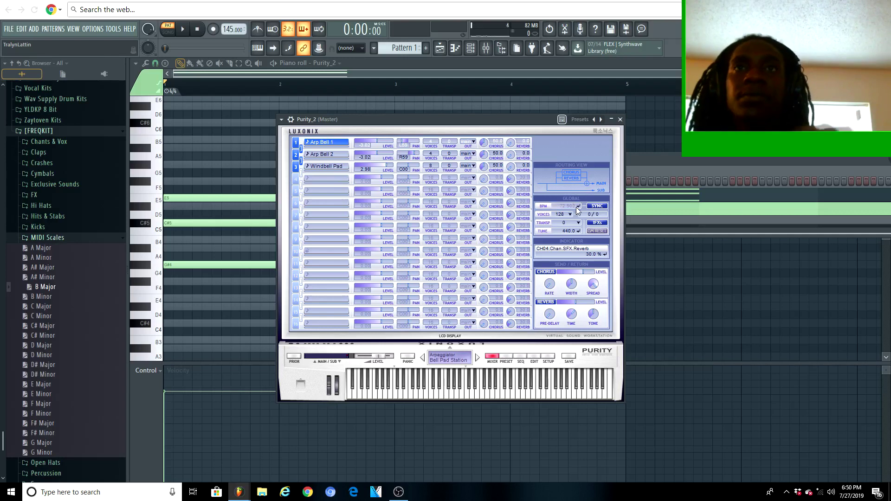
click(595, 207)
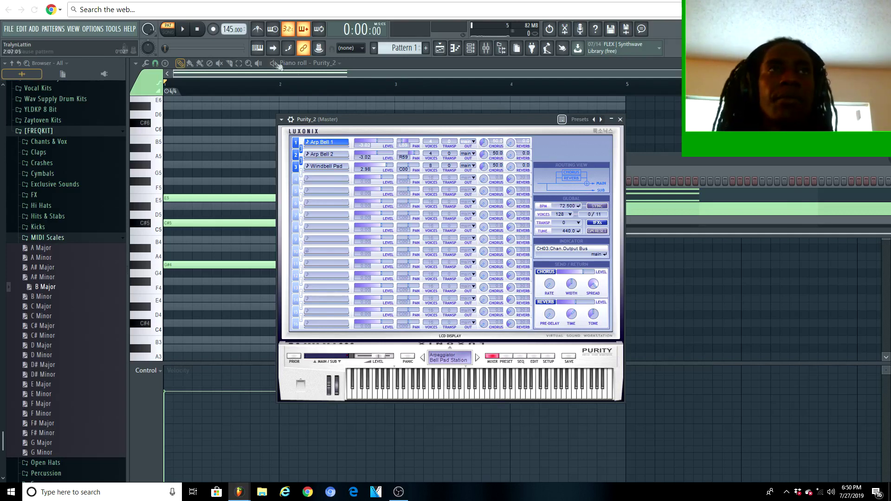
key(space)
click(228, 75)
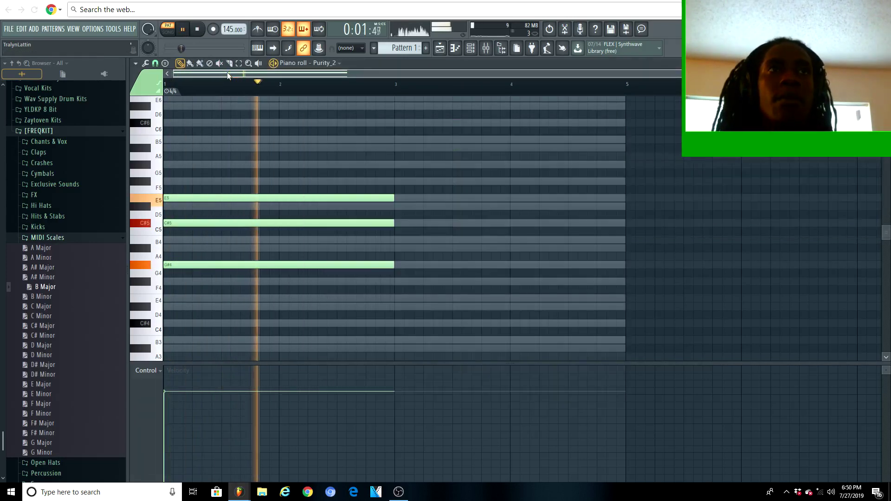
Build a four-bar progression: one-bar G#4-B4-D#5, C#5-E5-G#5 and F#4-A#4-C#5 chords, plus half-bar B4-D#5-F#5 and A#4-C#5-E5 chords
click(398, 182)
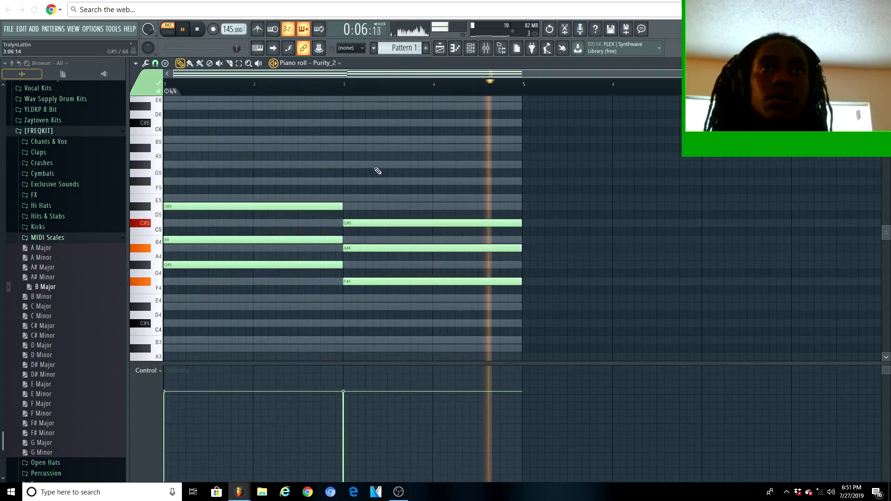
key(space)
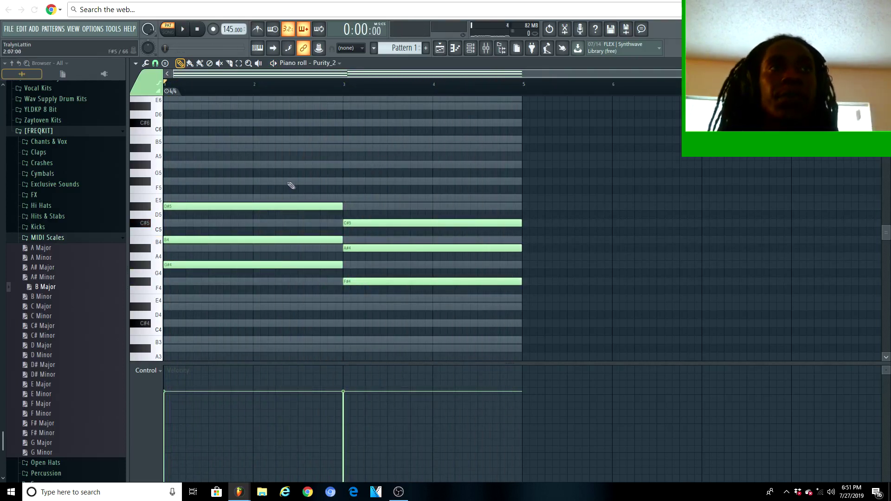
drag(305, 186, 195, 274)
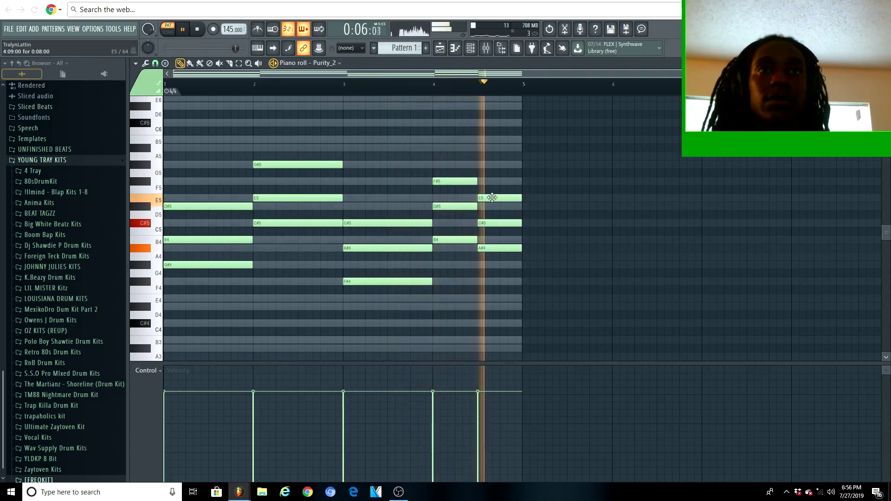
key(space)
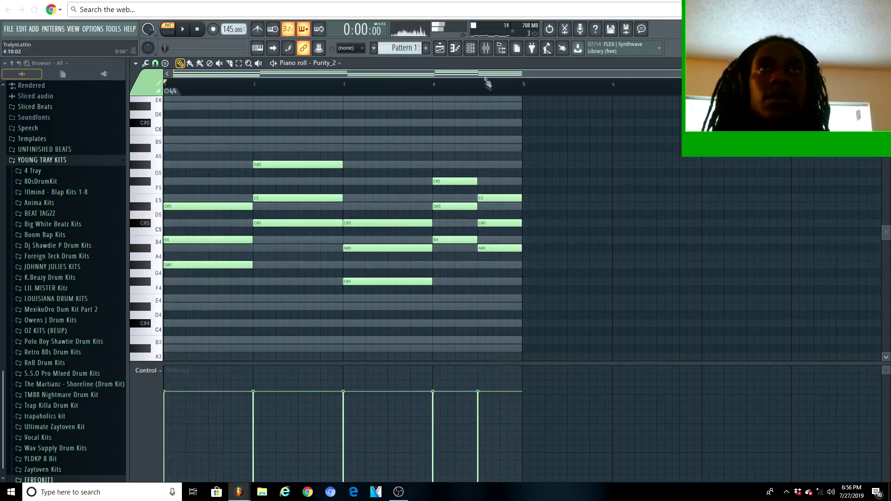
Route Purity_2 to mixer Insert 1, load HalfTime in its first effect slot and play the pattern
click(472, 51)
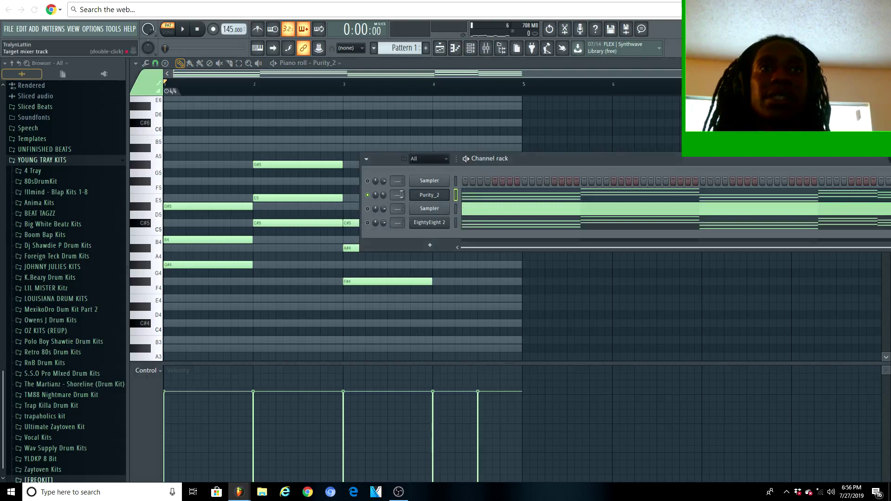
click(487, 51)
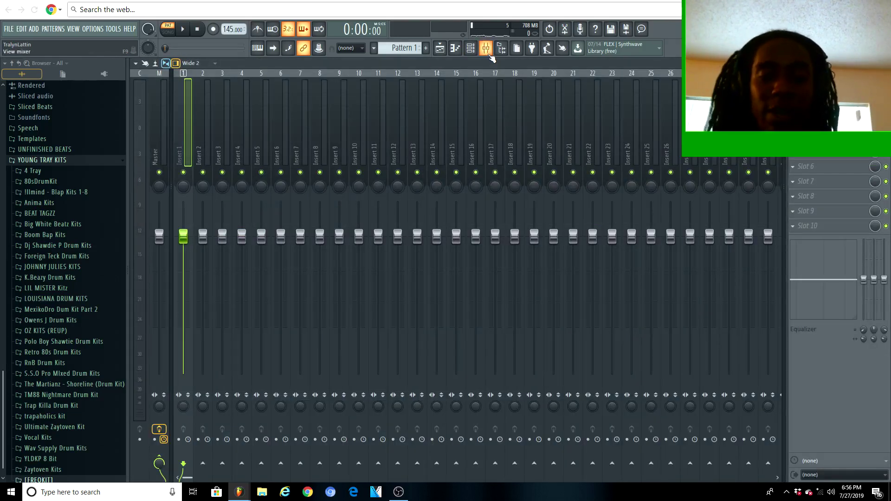
click(792, 92)
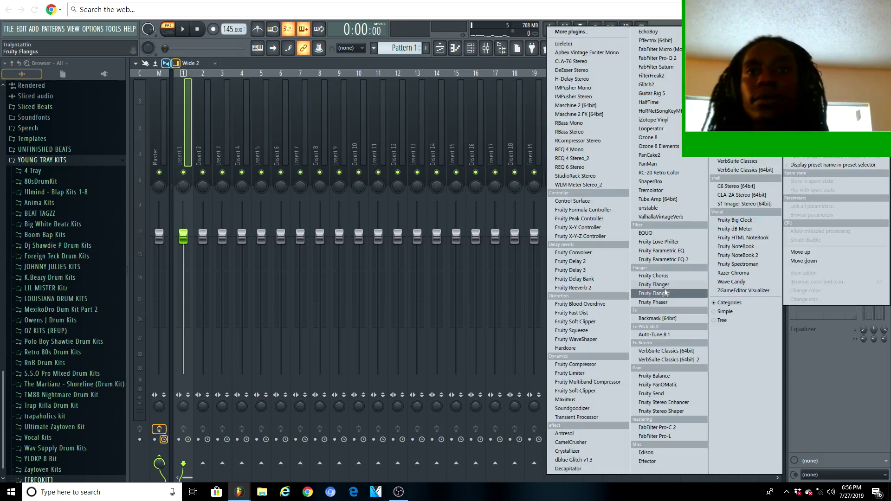
click(649, 103)
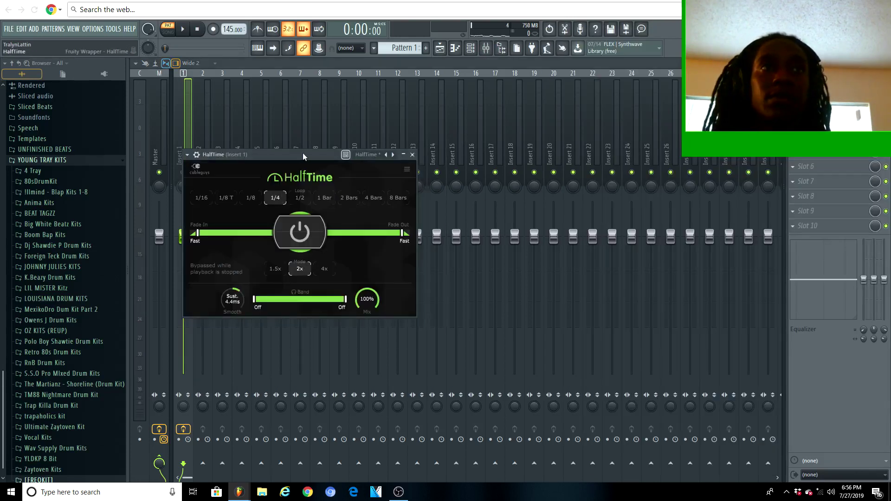
key(space)
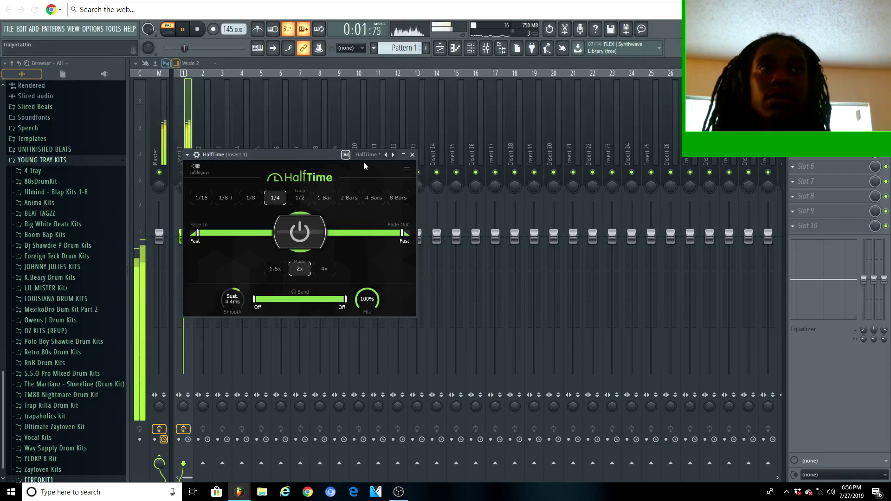
Transpose all Purity_2 chord notes up one octave in the piano roll and play the result
key(F6)
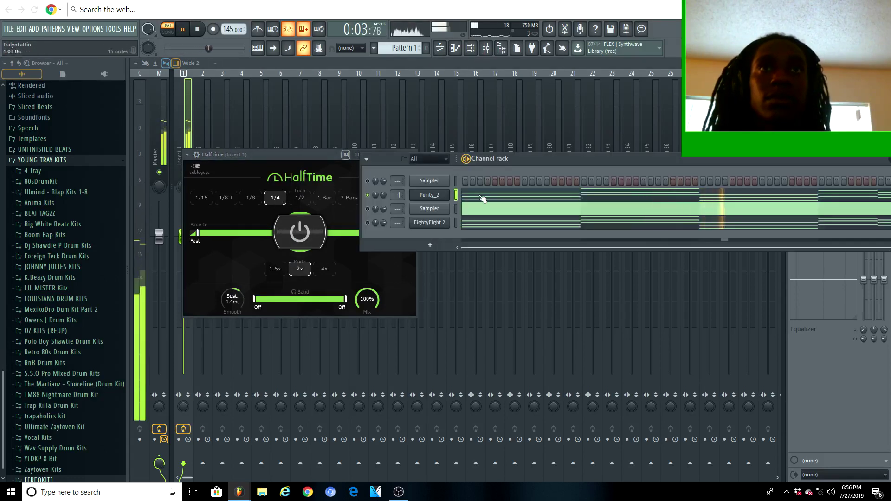
click(481, 197)
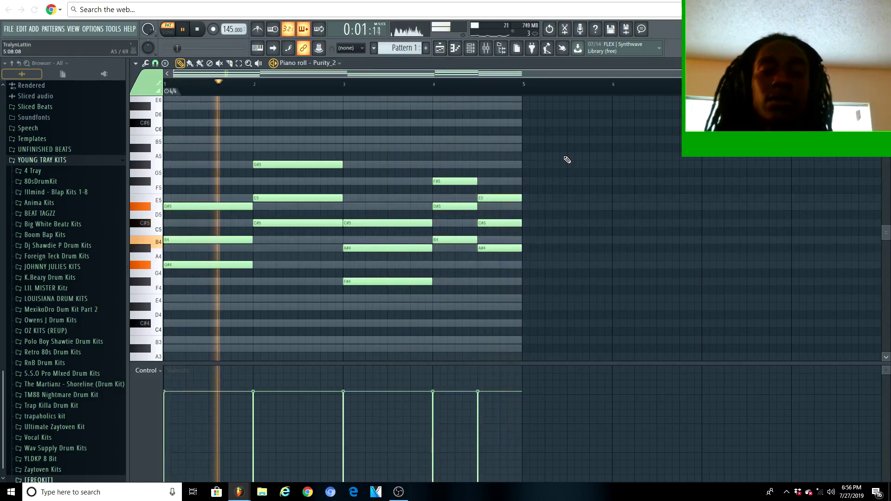
key(space)
key(ctrl+Up)
key(space)
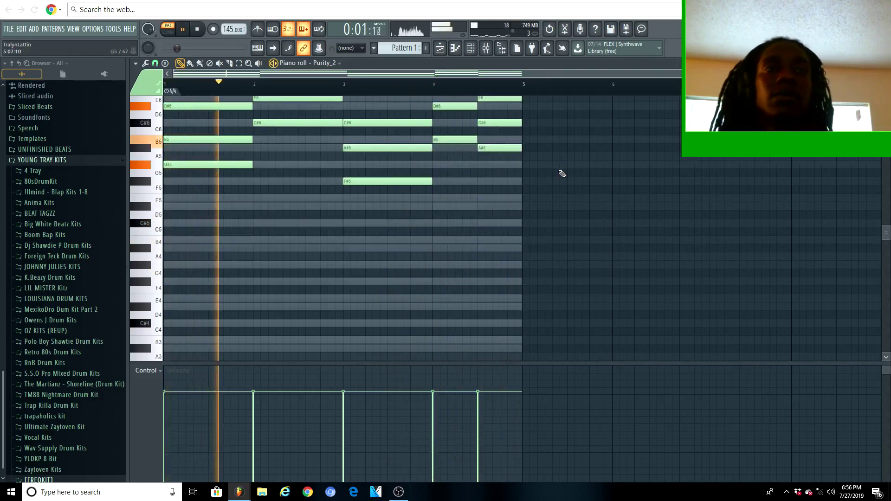
scroll(562, 174, up, 3)
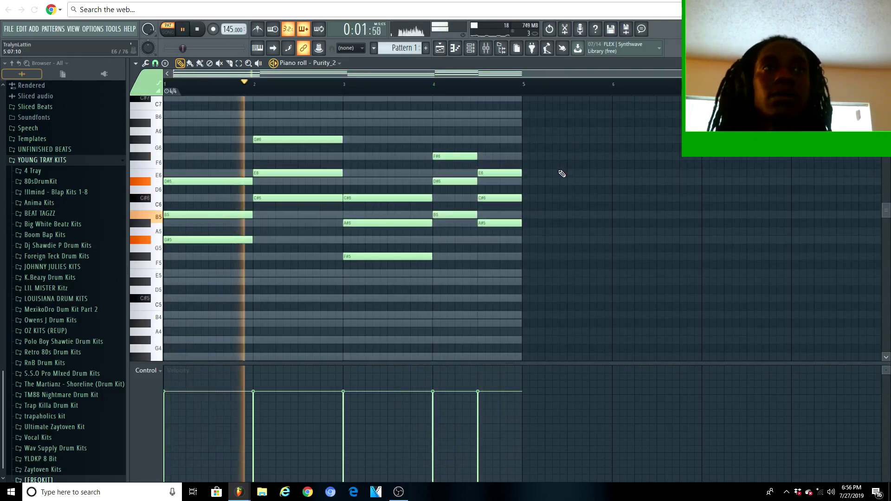
Reopen the Purity_2 instrument window during playback to check its settings, and stop the pattern
click(477, 54)
click(432, 196)
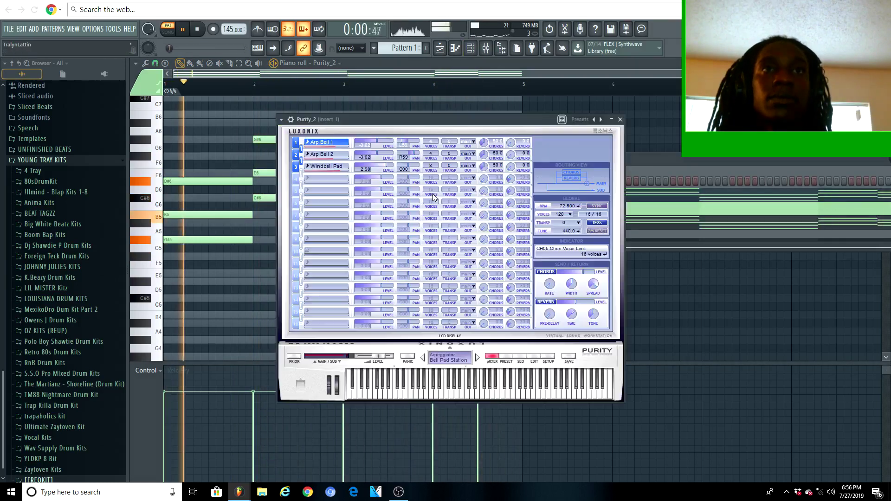
key(space)
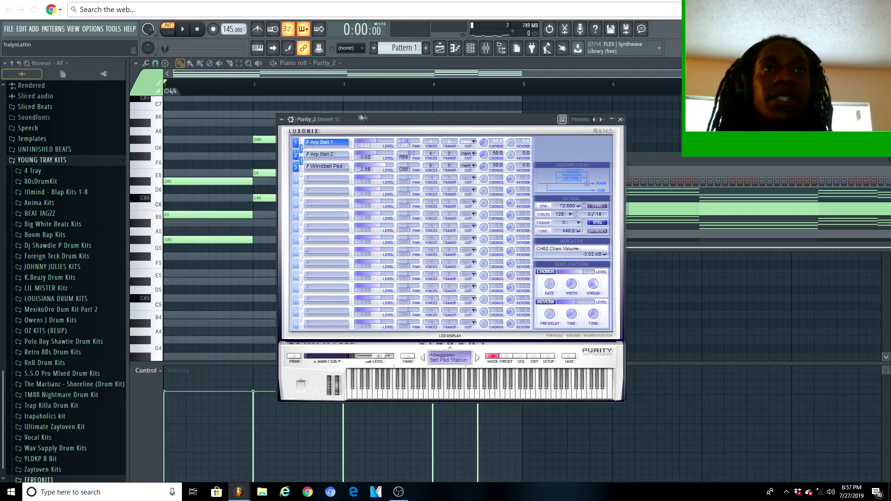
Lower the Windbell Pad layer's level in Purity_2 to -13.60 dB, then play the pattern with the channel rack open and stop it
drag(335, 119, 362, 123)
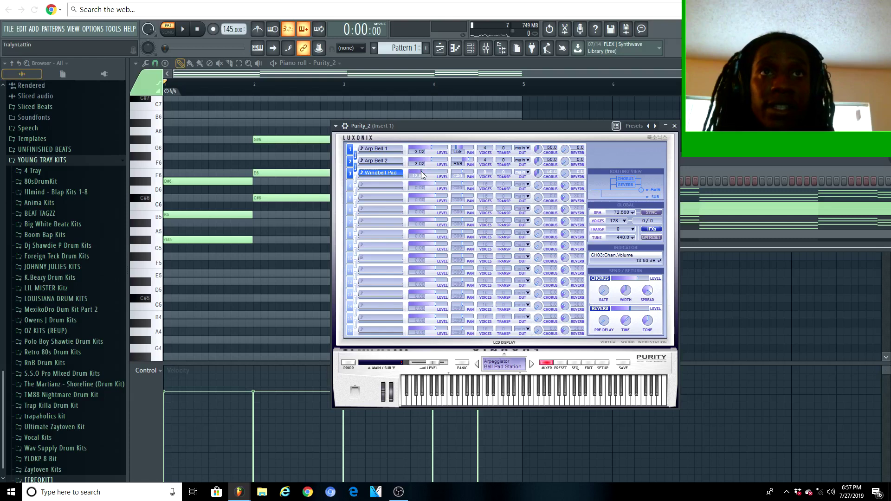
key(F6)
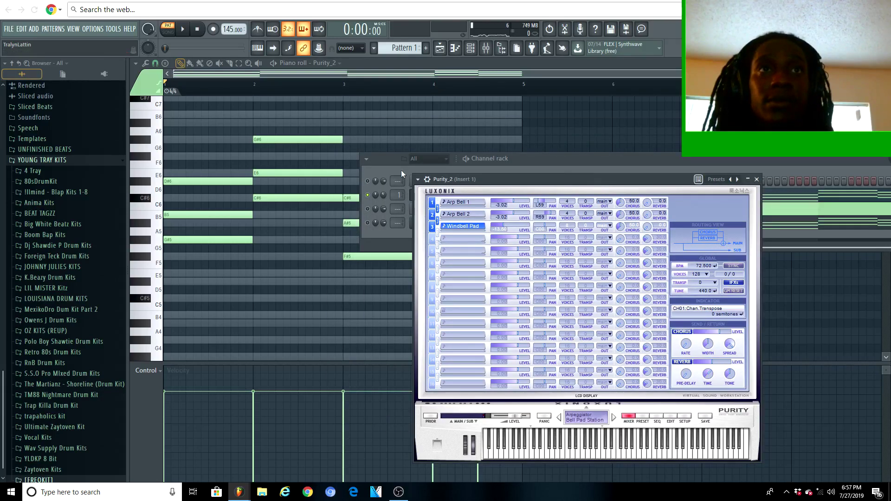
click(401, 173)
key(space)
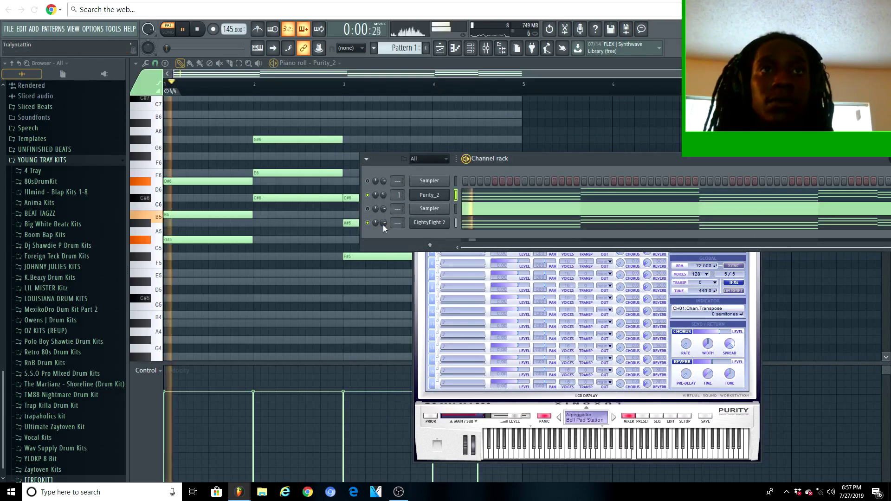
click(426, 196)
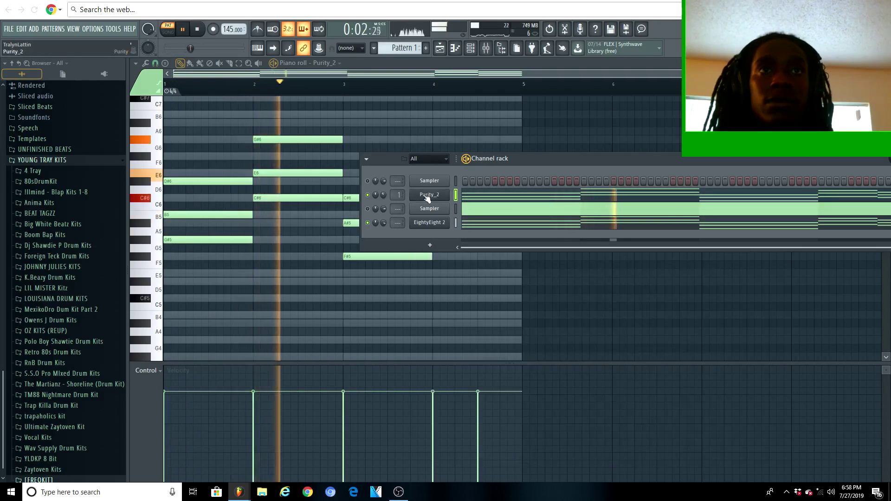
click(427, 196)
click(391, 175)
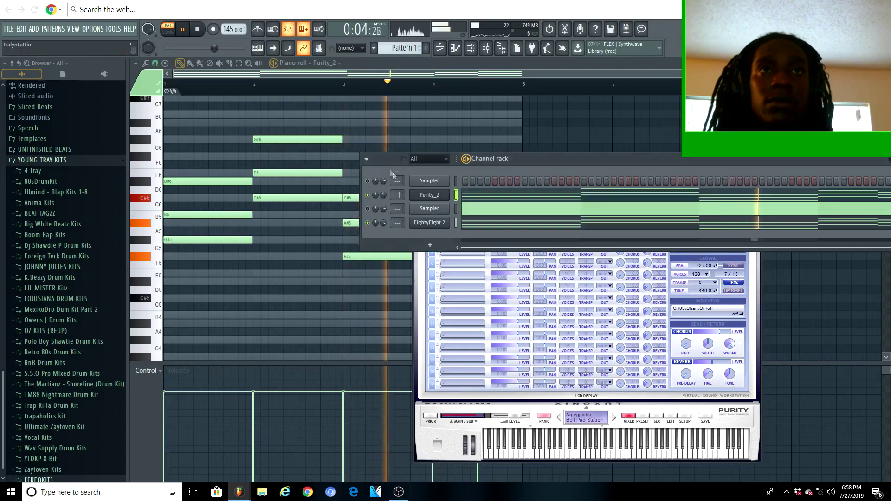
key(space)
Replace the EightyEight 2 instrument in the channel rack with ElectraX, and play the pattern through once
right_click(431, 225)
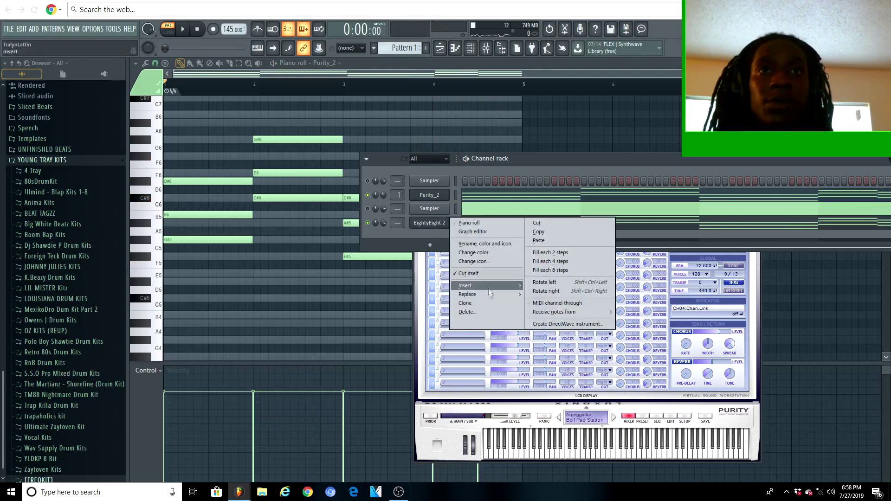
mouse_move(480, 296)
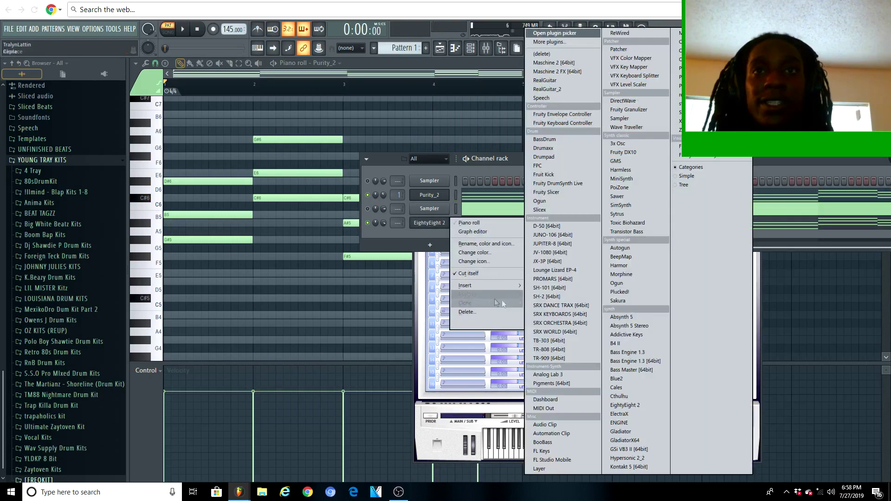
click(636, 414)
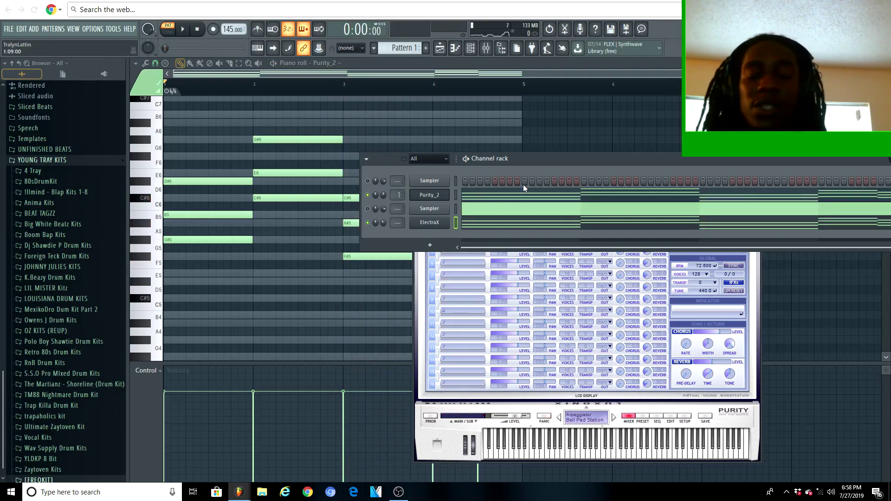
key(space)
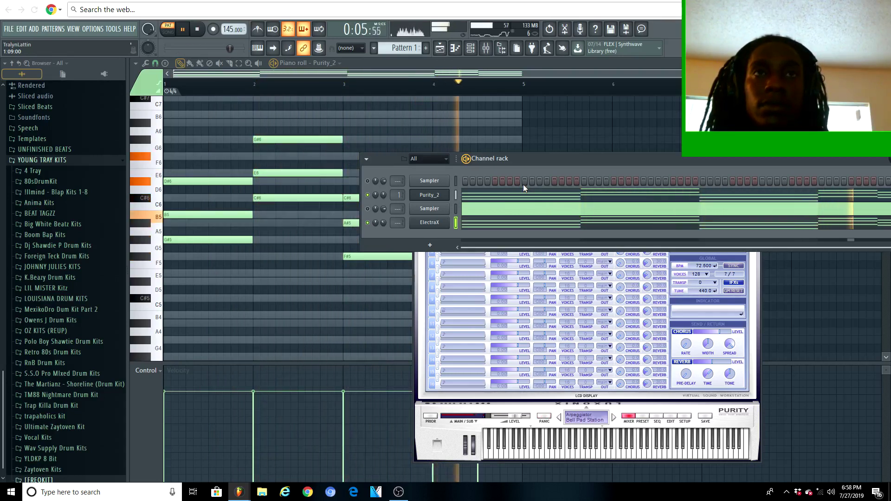
key(space)
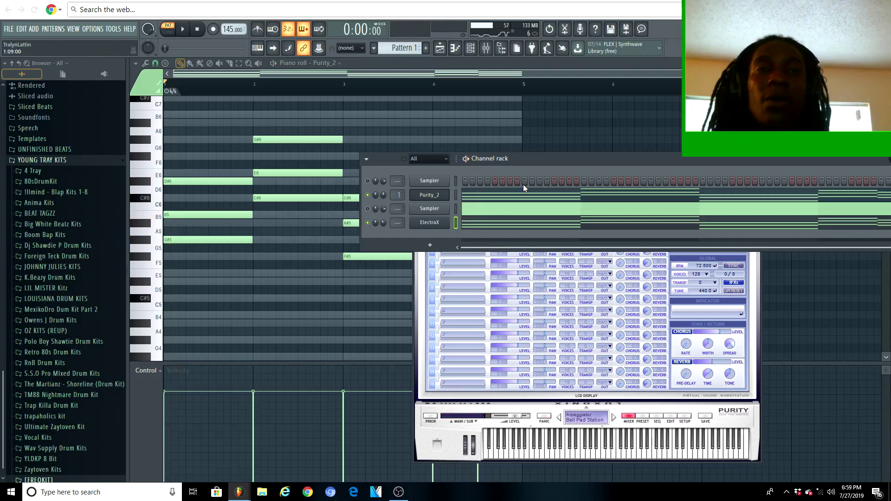
Set the Synth1 arpeggiator speed in ElectraX to 1/2 BPM and play the pattern
click(430, 222)
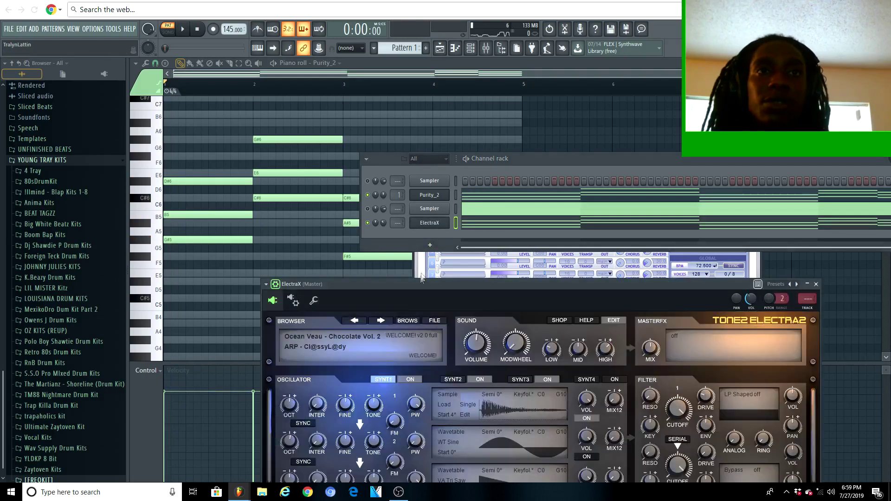
drag(423, 245, 436, 99)
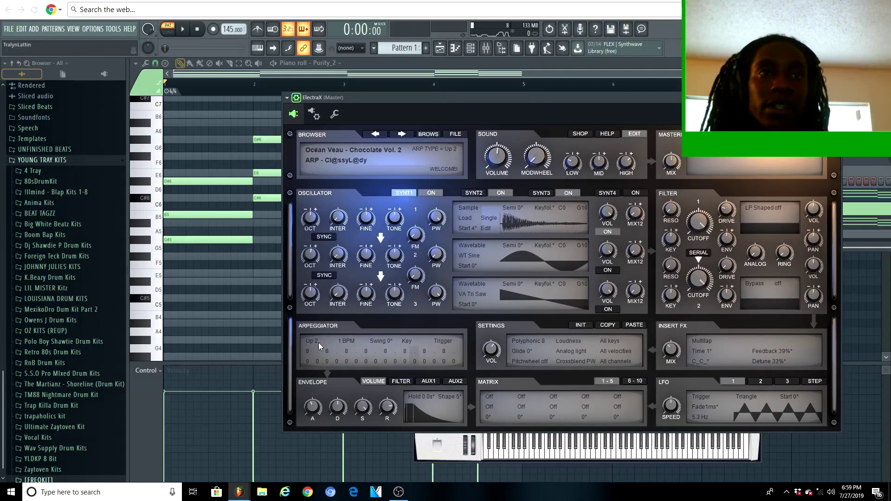
click(345, 343)
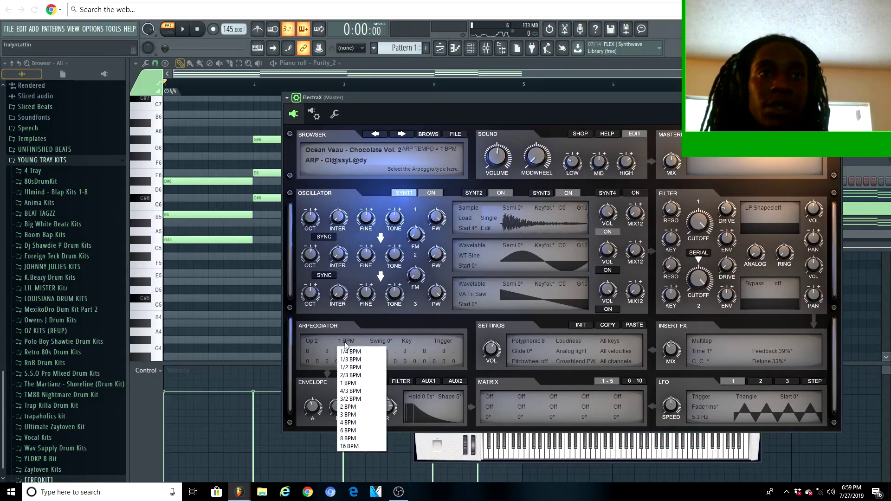
click(353, 368)
key(space)
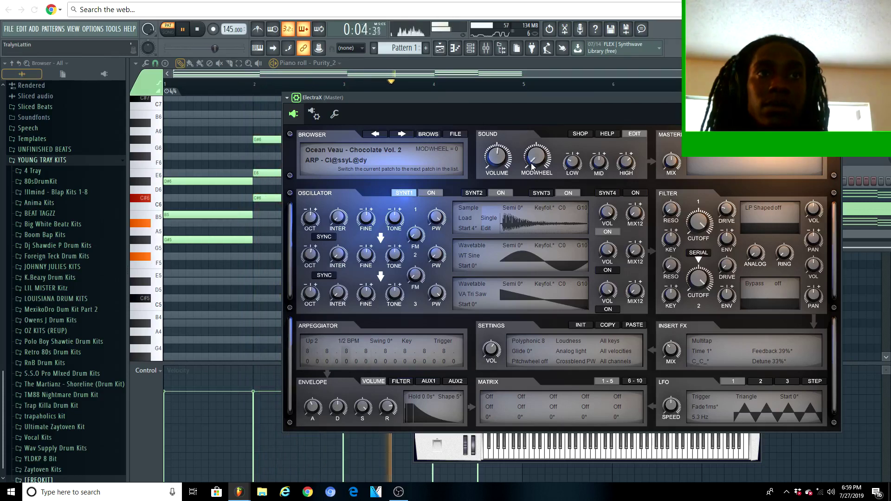
Set the Synth2 arpeggiator speed in ElectraX to 1/2 BPM and open the speed choices for Synth3
click(478, 193)
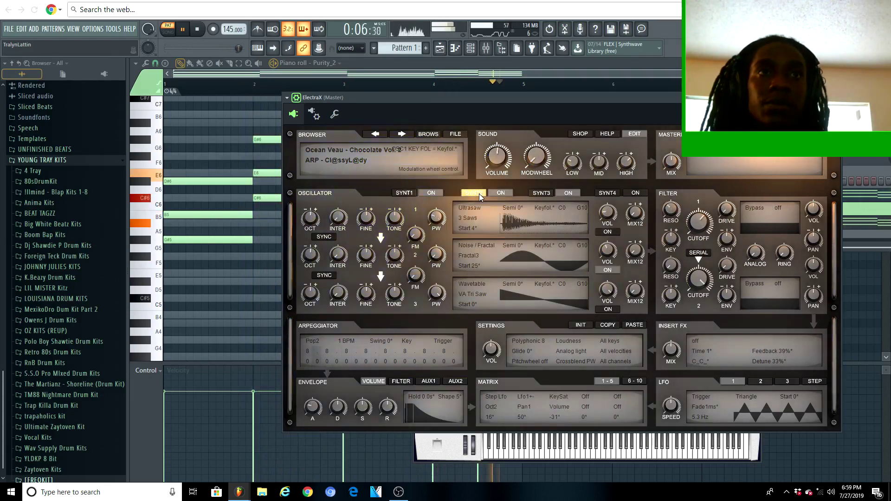
click(342, 343)
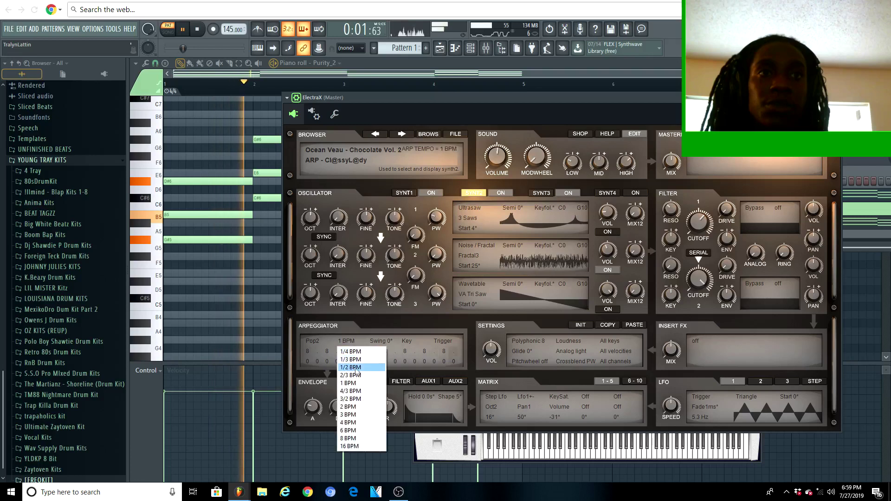
click(364, 365)
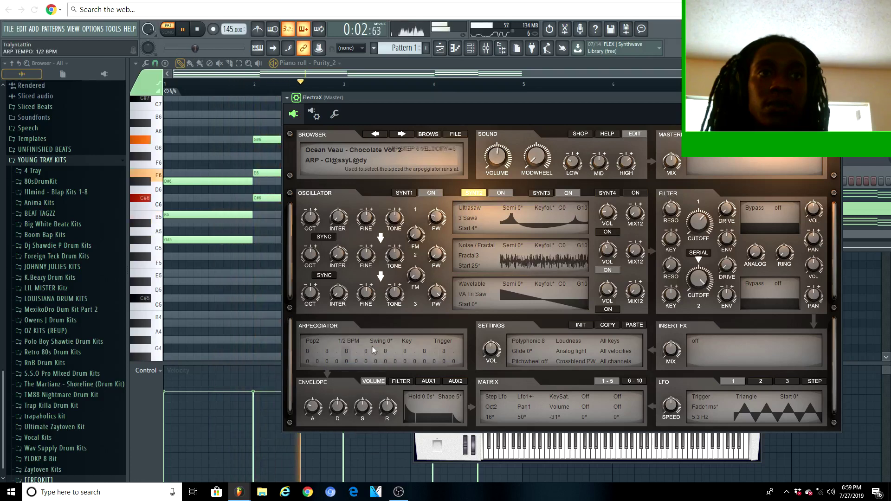
click(544, 194)
click(340, 341)
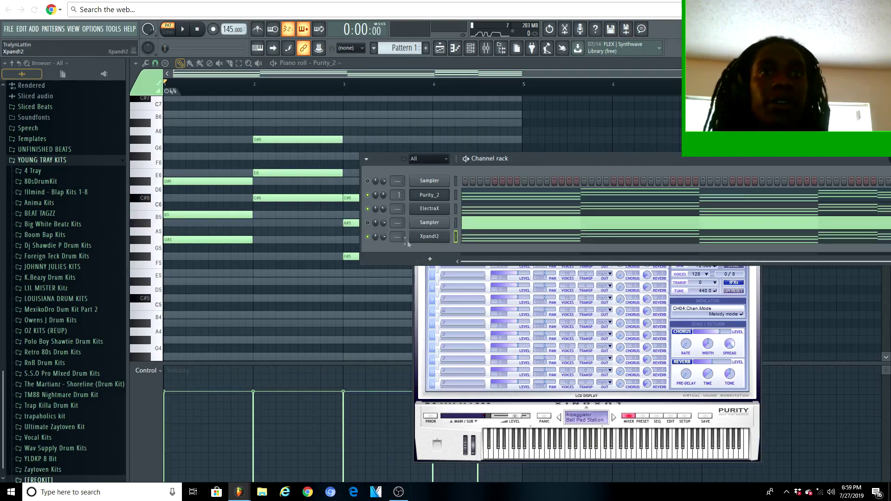
Add an Xpand!2 channel carrying the same chord notes and play the pattern
click(430, 245)
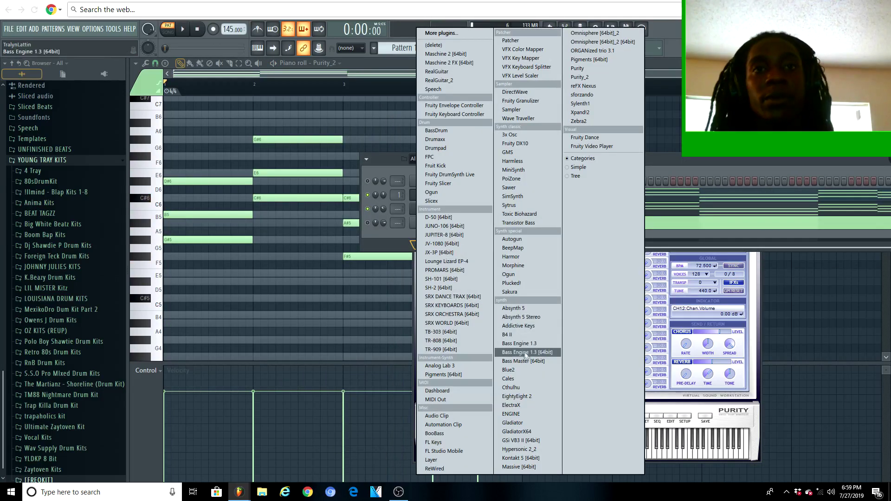
click(585, 112)
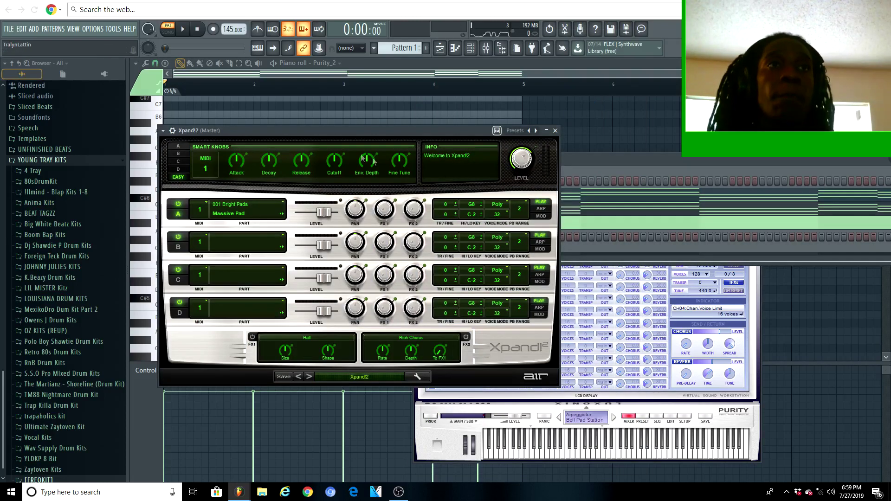
click(352, 377)
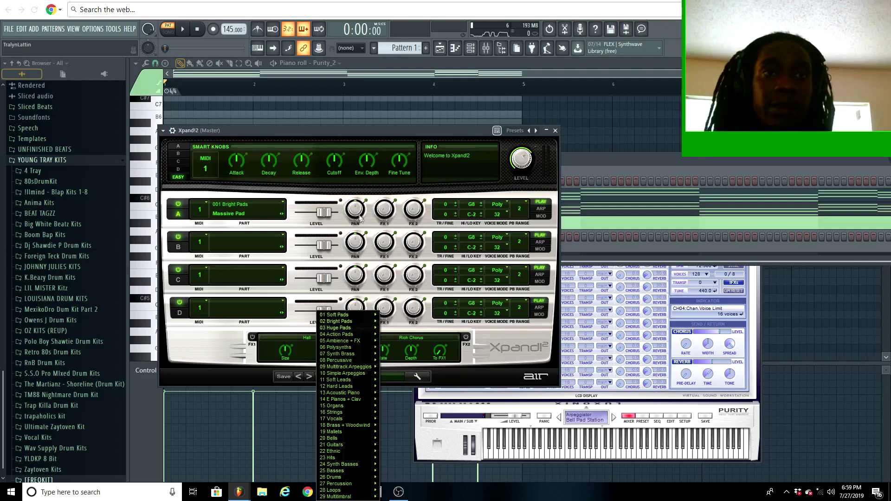
click(375, 235)
key(space)
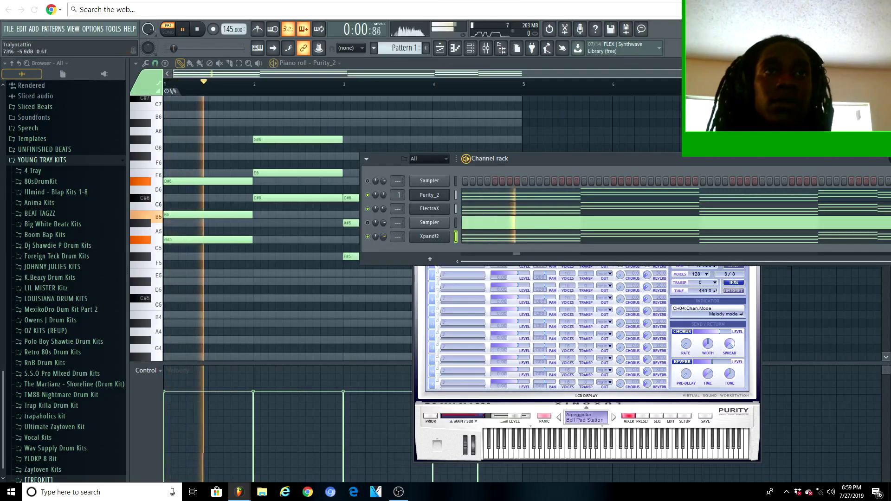
Audition Xpand!2 presets during playback, load the arpeggio preset 10 FM Tines and close the instrument window
click(429, 236)
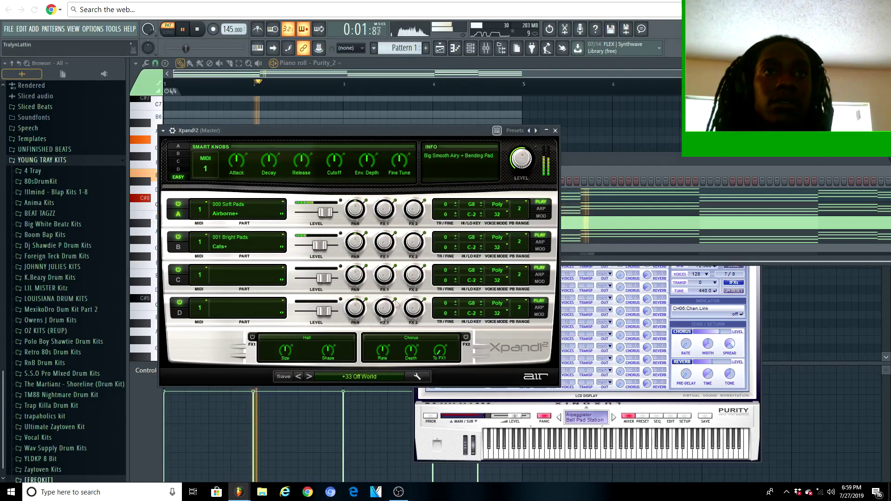
click(309, 377)
click(308, 377)
click(336, 378)
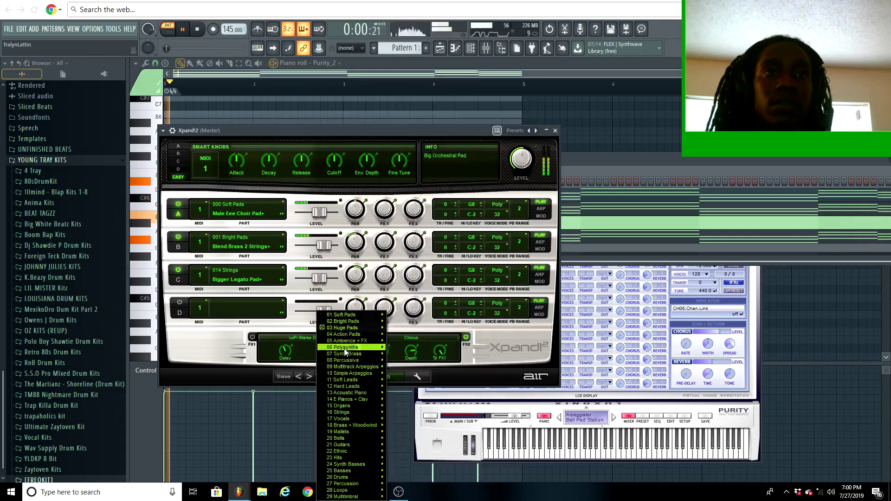
mouse_move(346, 335)
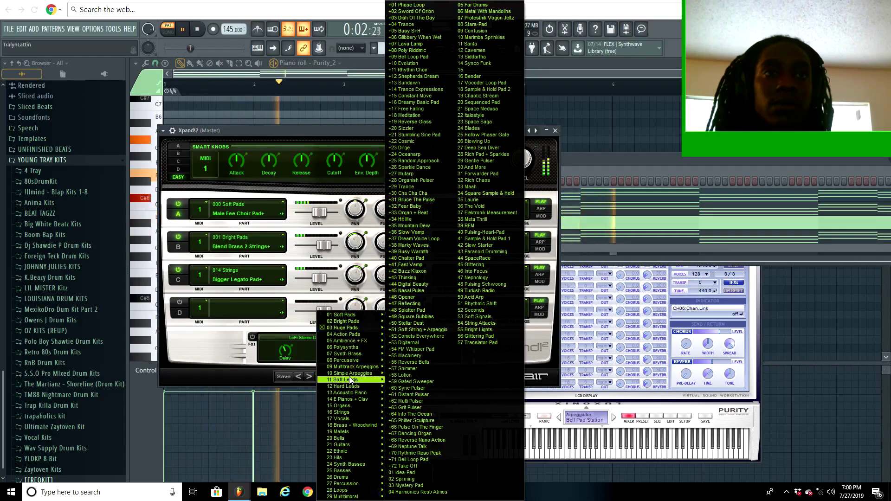
click(409, 362)
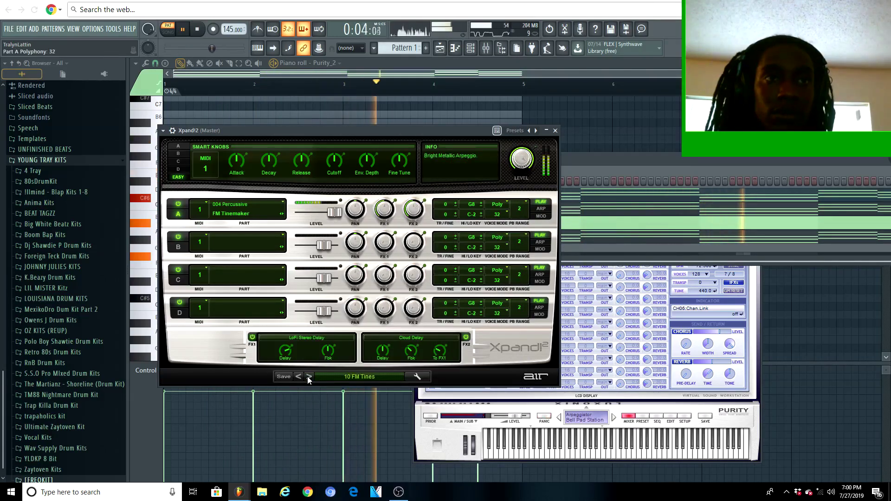
click(555, 130)
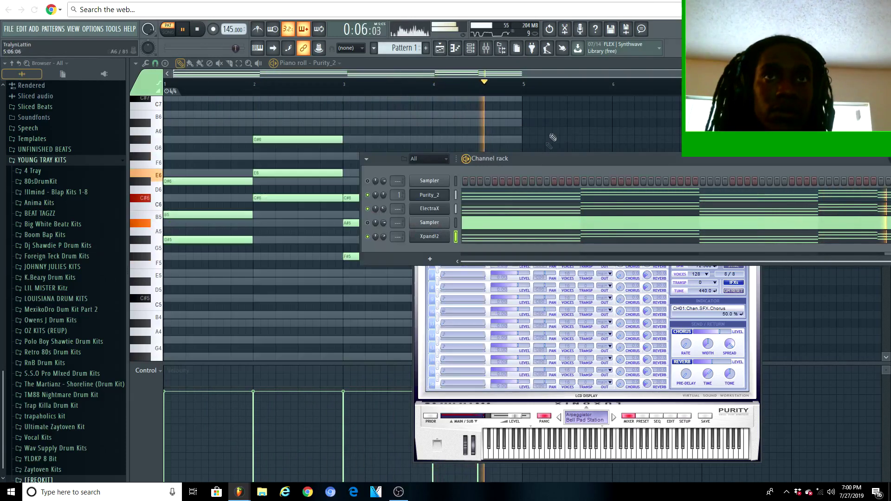
Route ElectraX to mixer Insert 2 and Xpand!2 to Insert 3, and solo Insert 3
key(space)
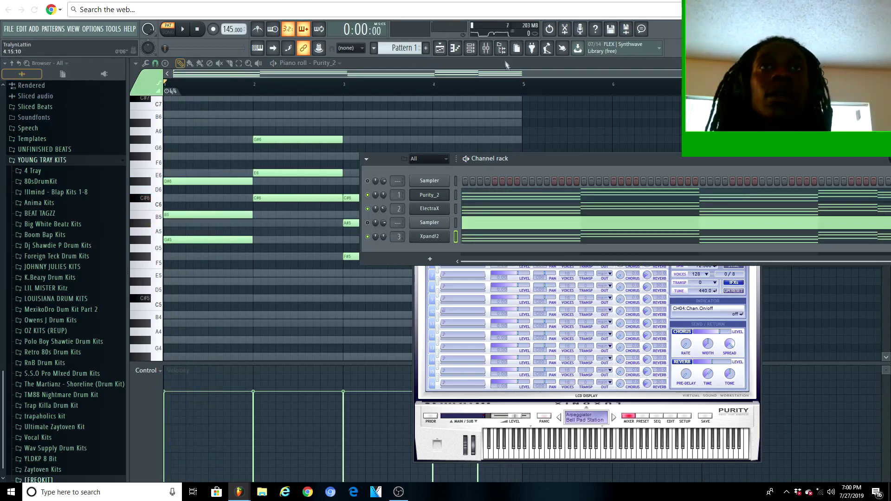
click(494, 50)
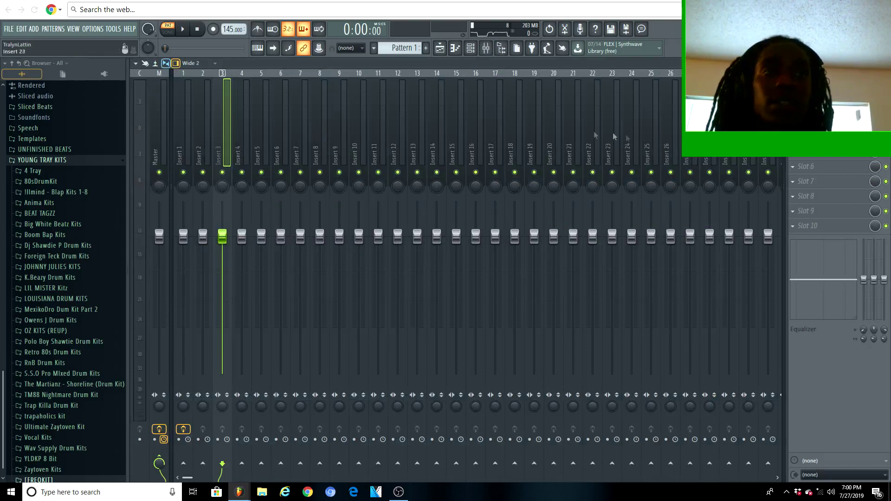
right_click(223, 173)
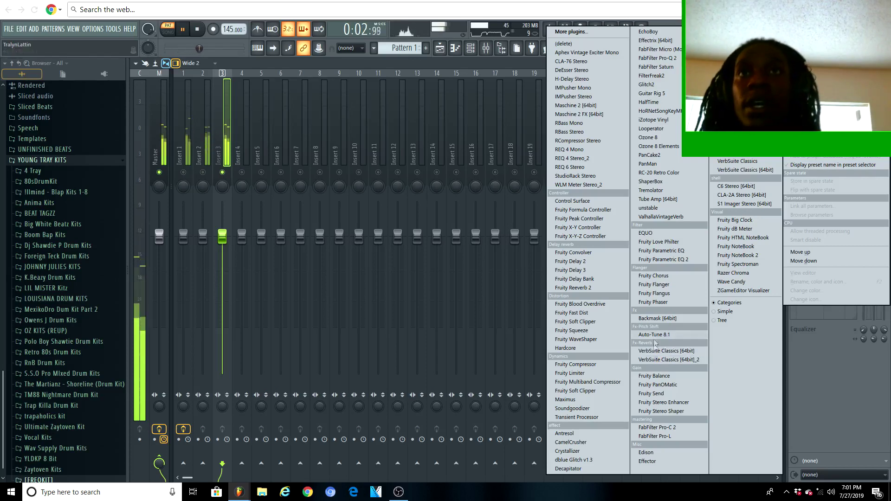
Load Effectrix on Insert 3 and sequence Stretch on steps 1-5, X-Loop on 9-11, Reverse on 25-32 and Delay on 29-32
click(656, 40)
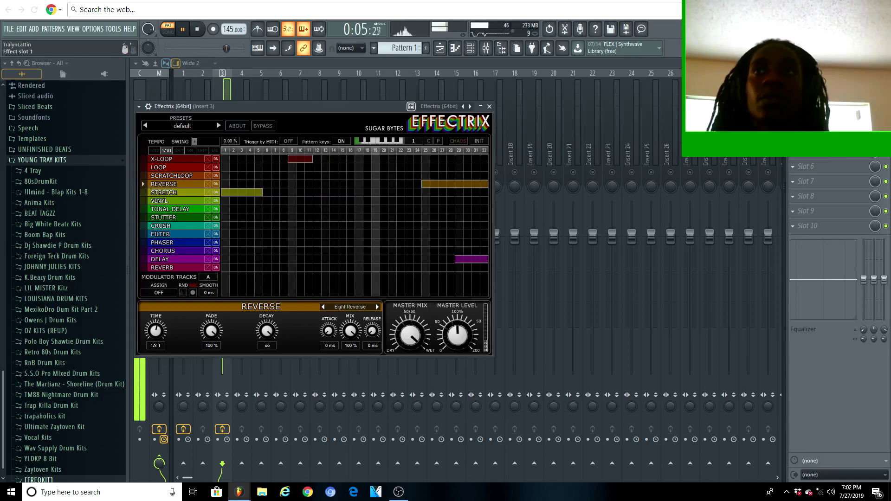
key(space)
key(Escape)
Add Gross Beat to Insert 3 with the Dragoon time preset, and unsolo the insert to play all channels together
click(793, 92)
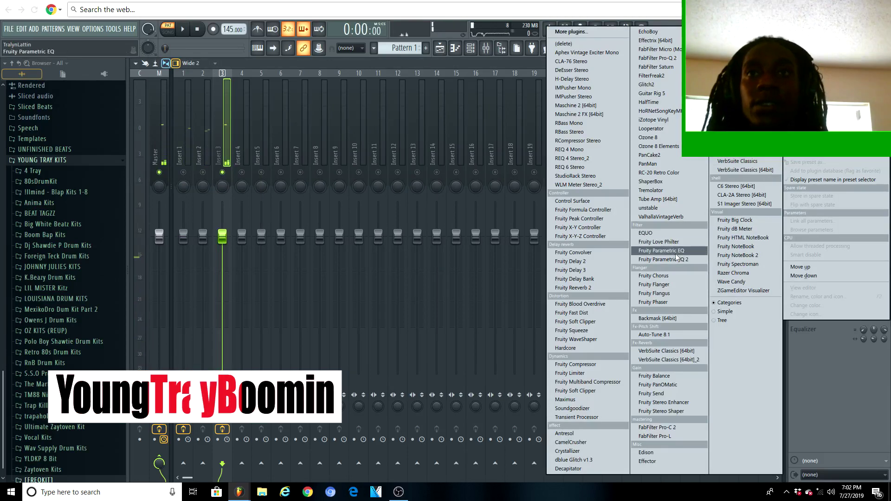
click(656, 67)
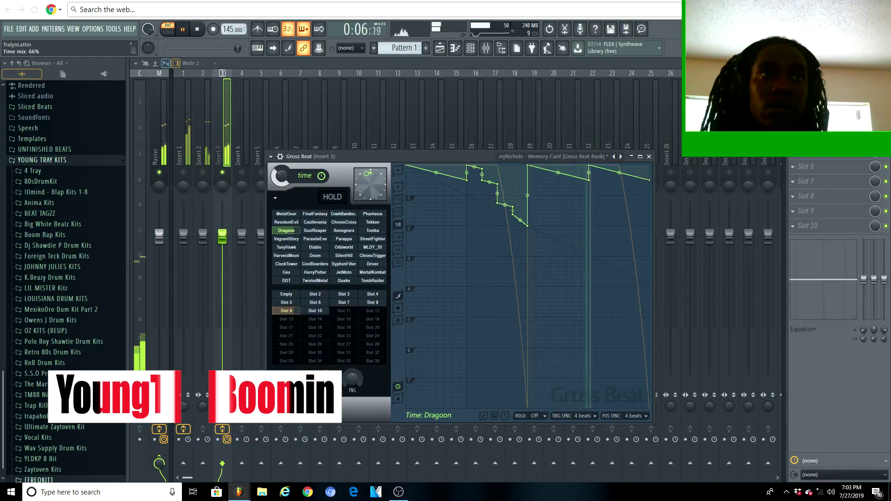
key(space)
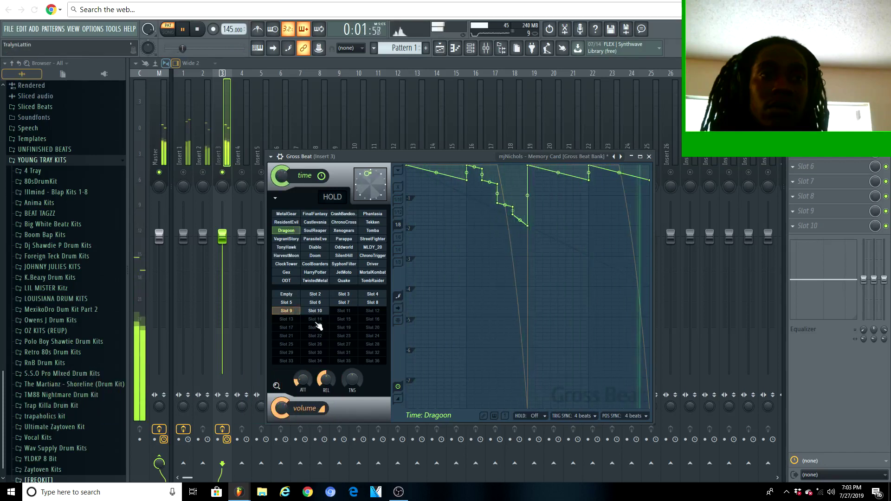
click(203, 172)
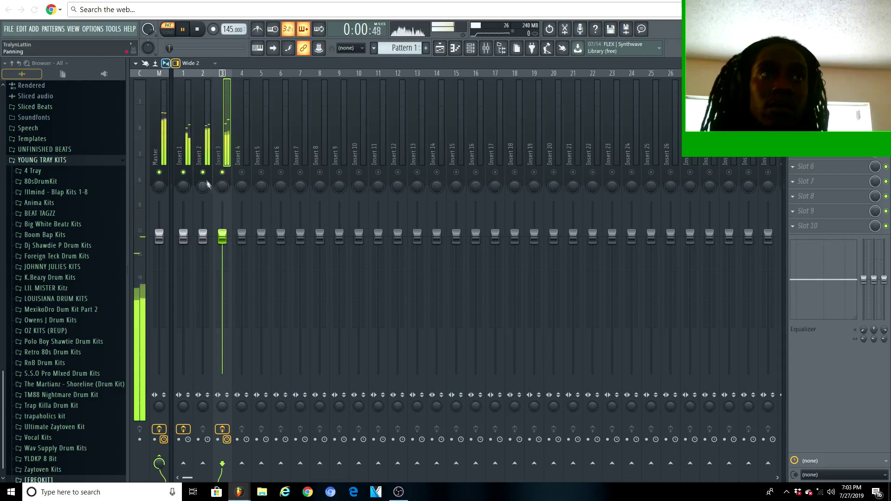
Lower the volume of mixer Insert 2 slightly and load Fruity parametric EQ 2 on Insert 1
drag(207, 240, 206, 244)
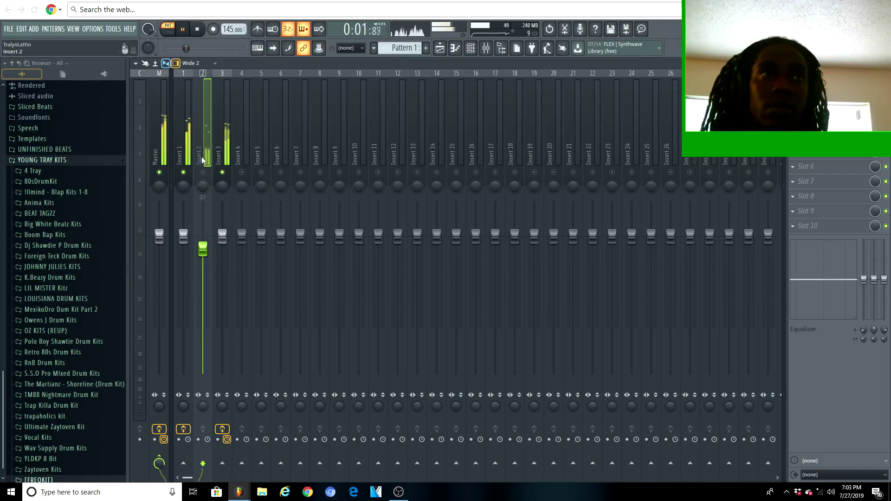
click(190, 162)
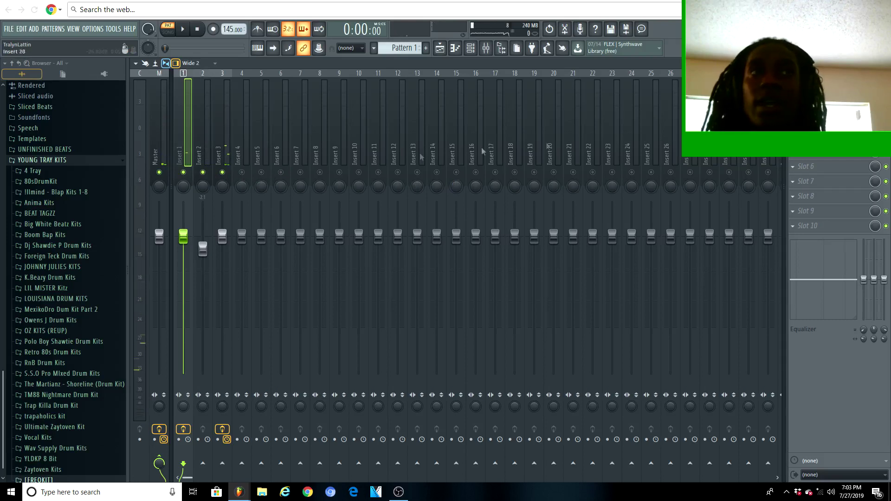
click(819, 106)
click(668, 255)
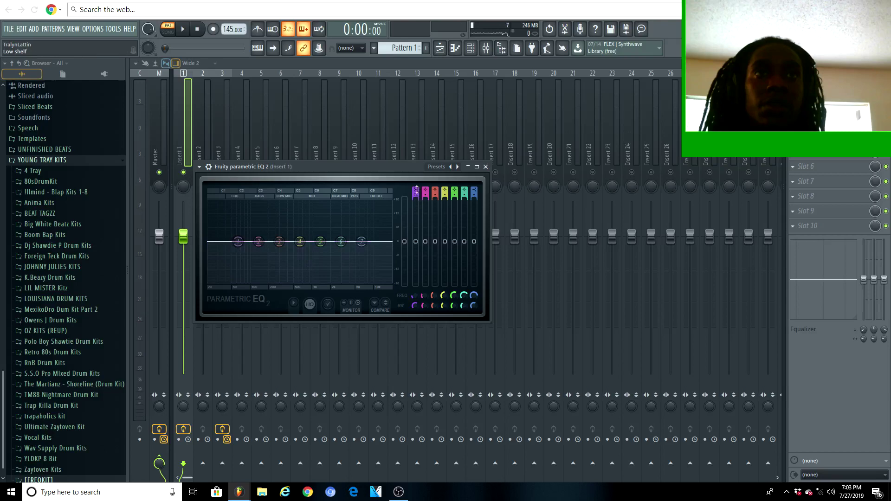
During playback, shape Insert 1's EQ with band 1 high pass, band 7 low pass and band 5 cut about 5.2 dB near 2586 Hz
key(space)
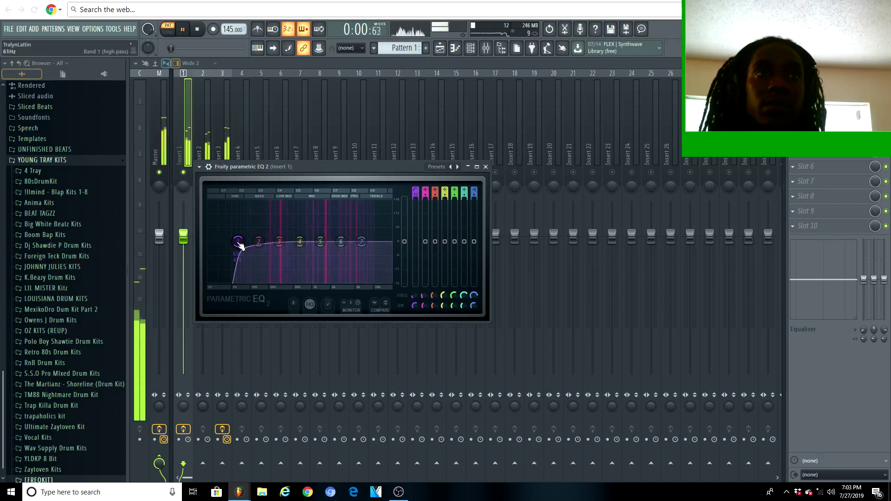
drag(250, 242, 361, 241)
right_click(361, 242)
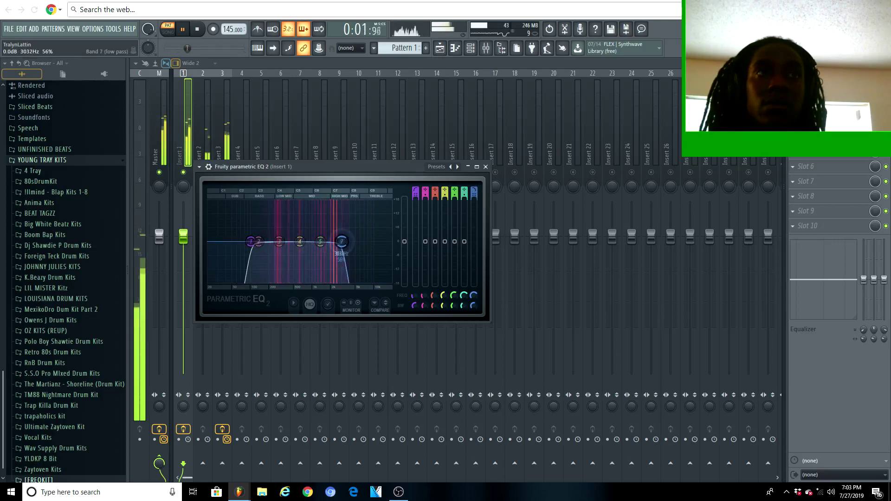
drag(330, 236, 339, 232)
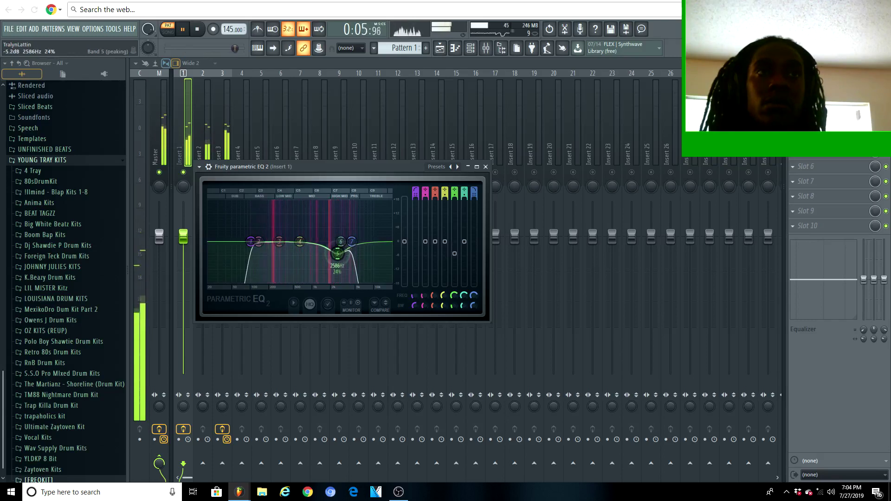
key(space)
Show the channel rack and browse K.Beazy Drum Kits to the Pacific Drumkit samples
key(F6)
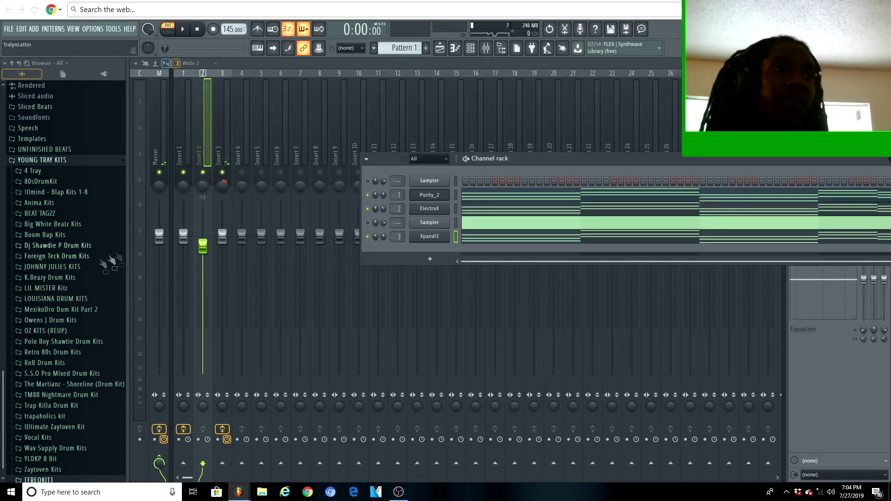
scroll(77, 271, down, 1)
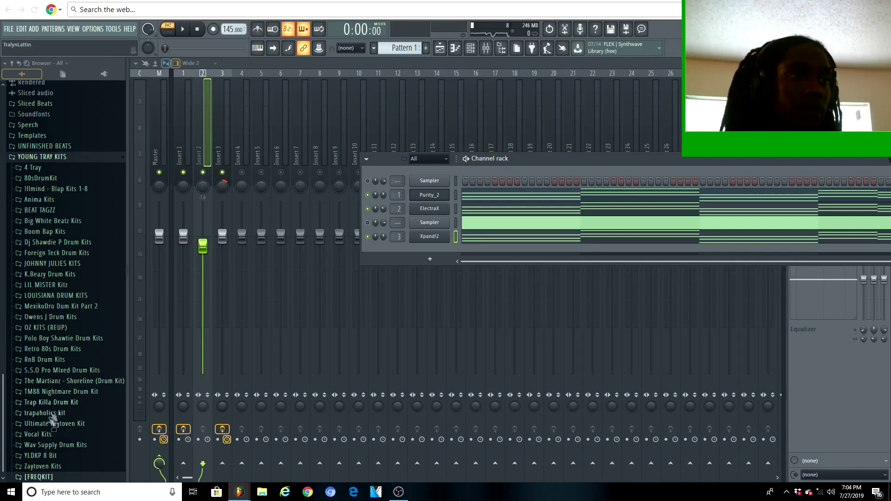
click(51, 276)
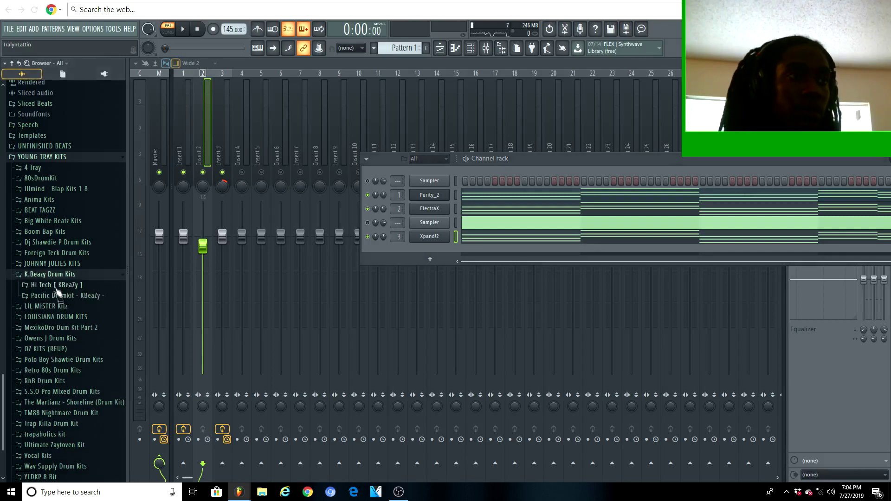
click(56, 296)
click(68, 307)
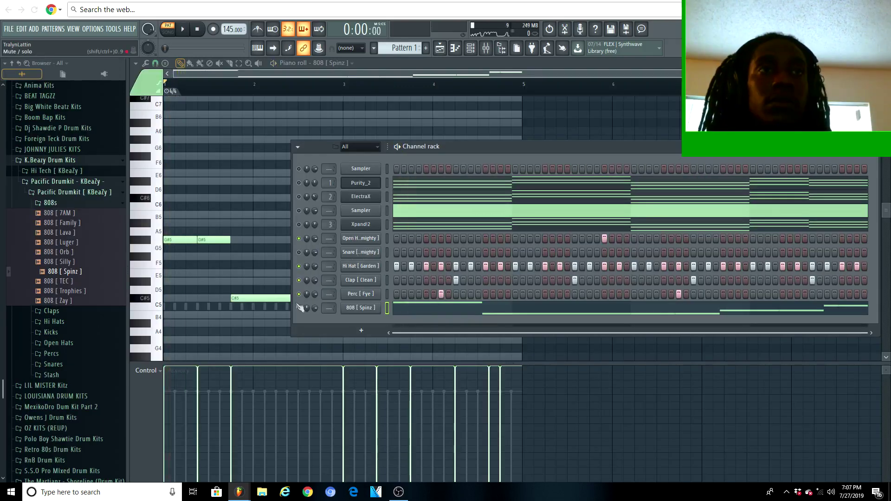
Open the Hi Hat [ Garden ] channel in the piano roll and delete a selected range of notes
right_click(380, 262)
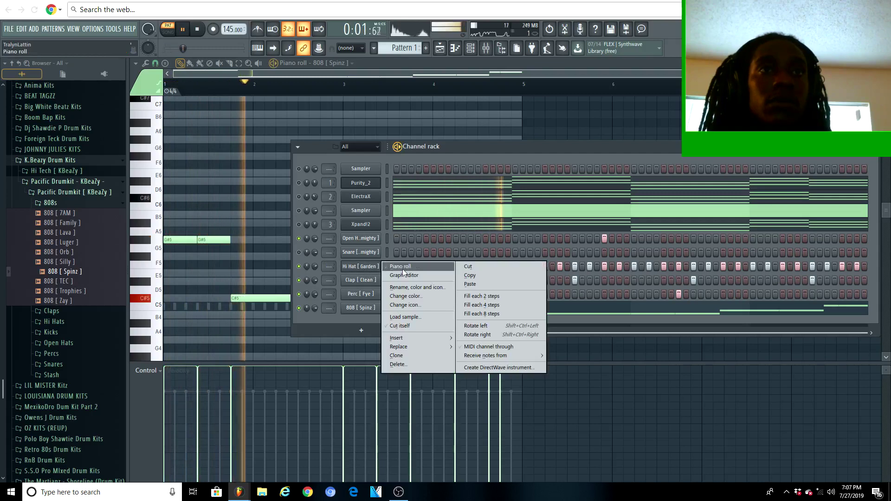
click(403, 273)
drag(557, 278, 178, 334)
key(Delete)
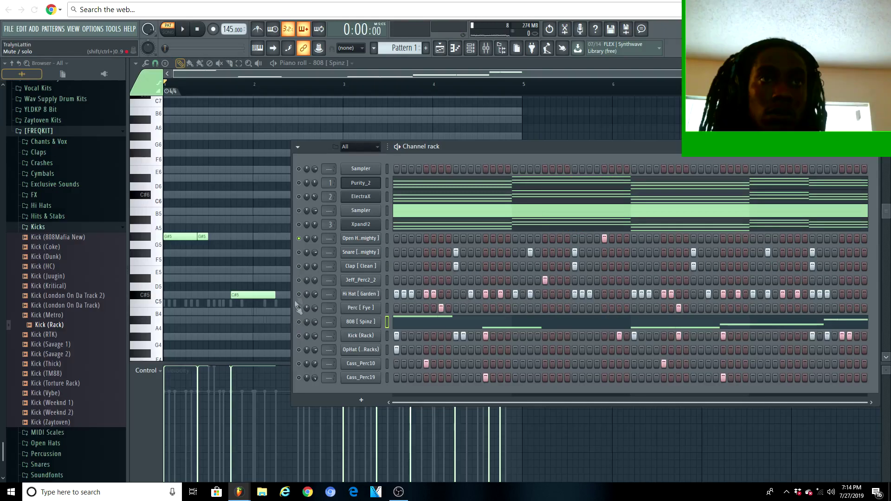
Play the pattern, unmute the snare channel, open the 808 [ Spinz ] notes in the piano roll and stop playback
key(space)
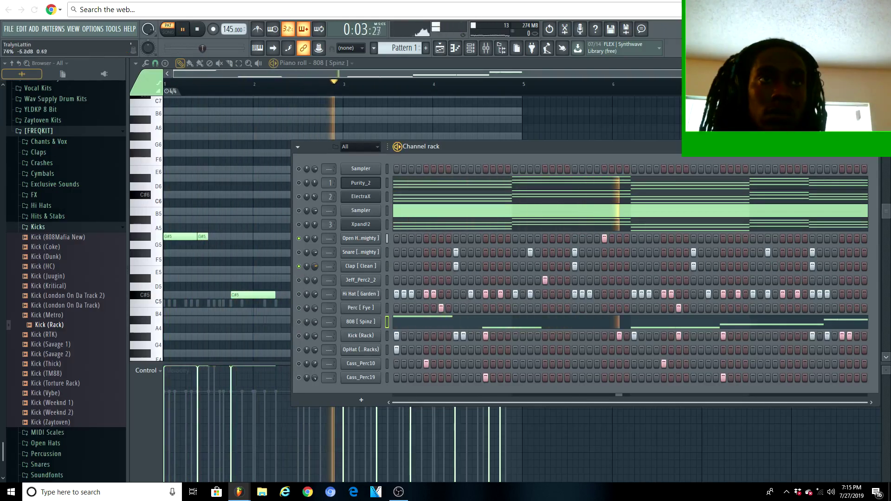
click(299, 252)
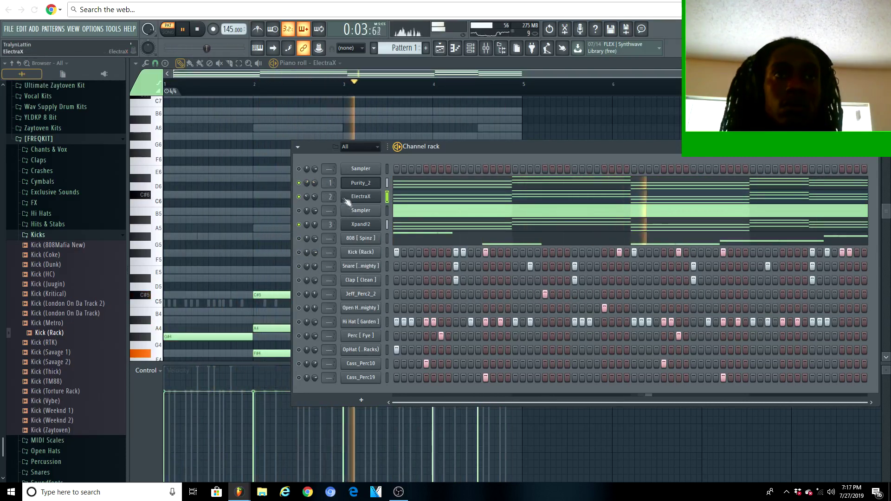
click(425, 243)
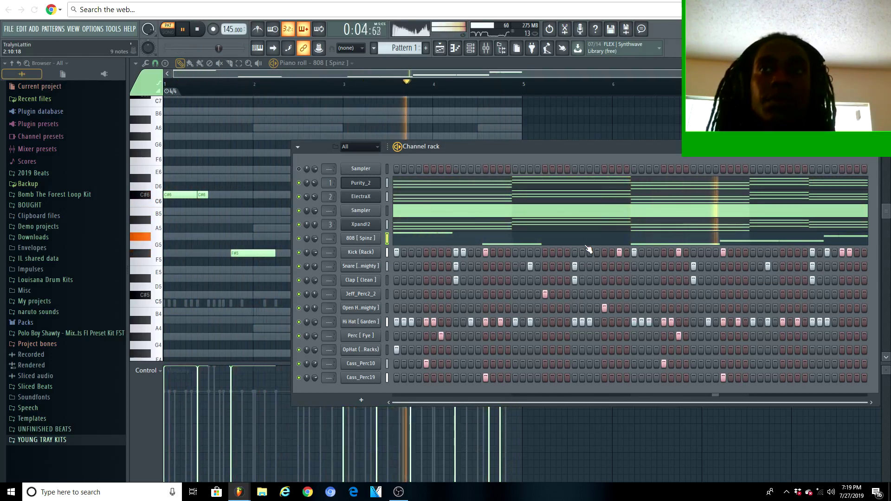
key(space)
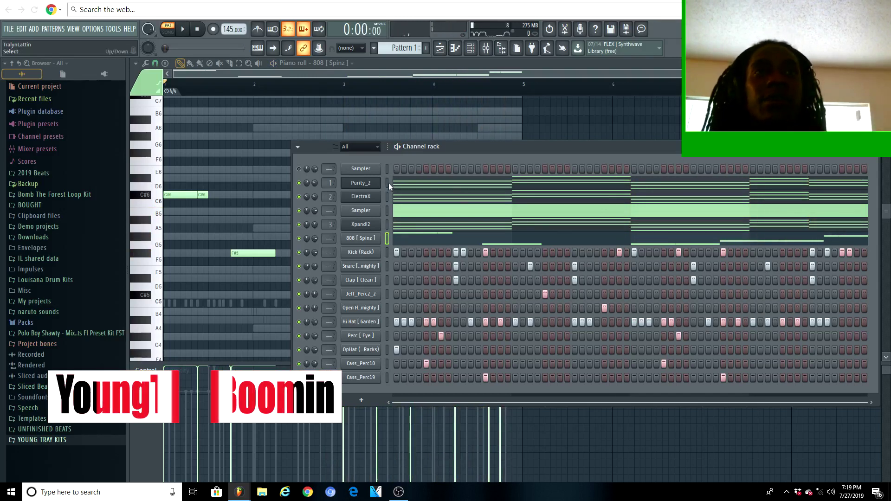
Select the melody channels from Purity_2 through Xpand!2 in the channel rack
drag(388, 182, 391, 232)
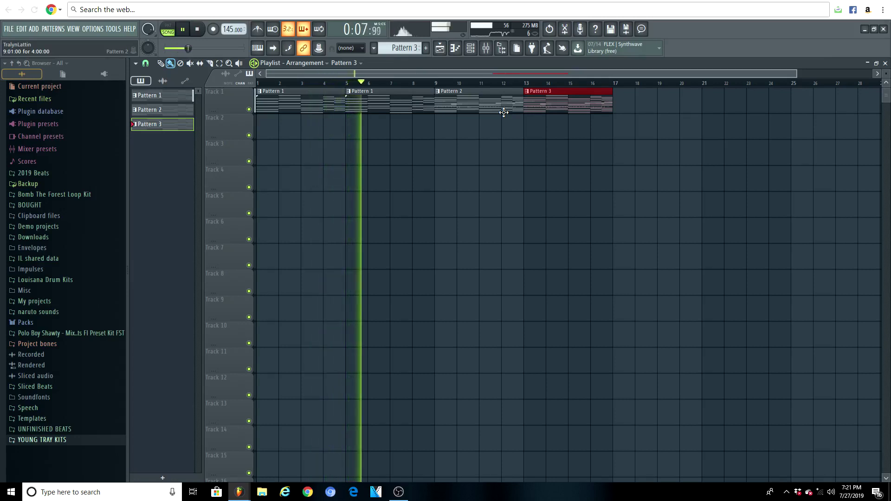
Restart the song from the beginning to listen to the arrangement of Patterns 1, 2 and 3, and stop playback
key(space)
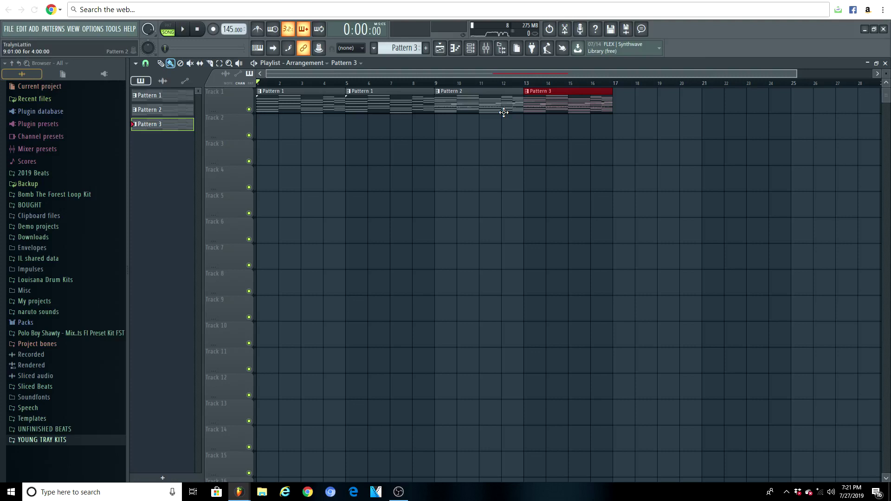
key(space)
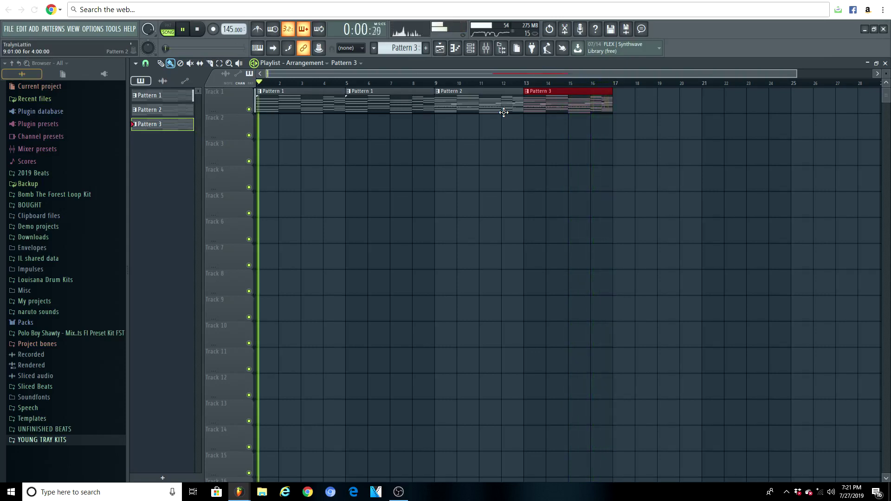
key(space)
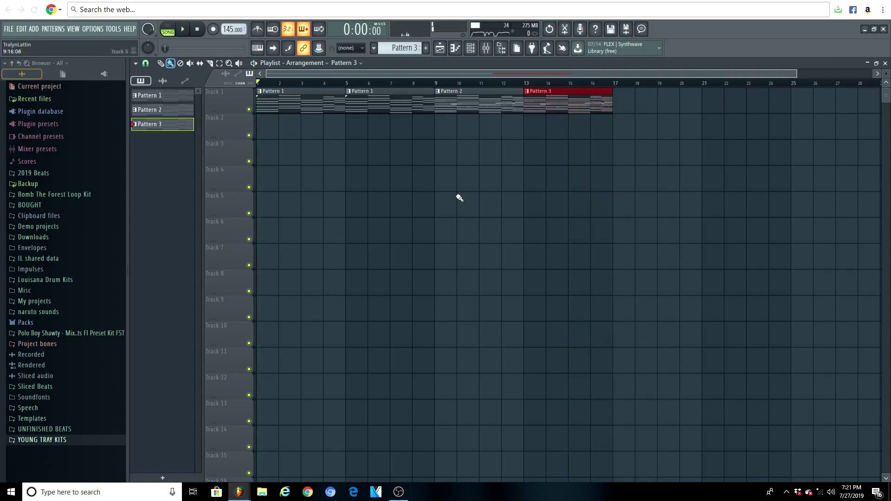